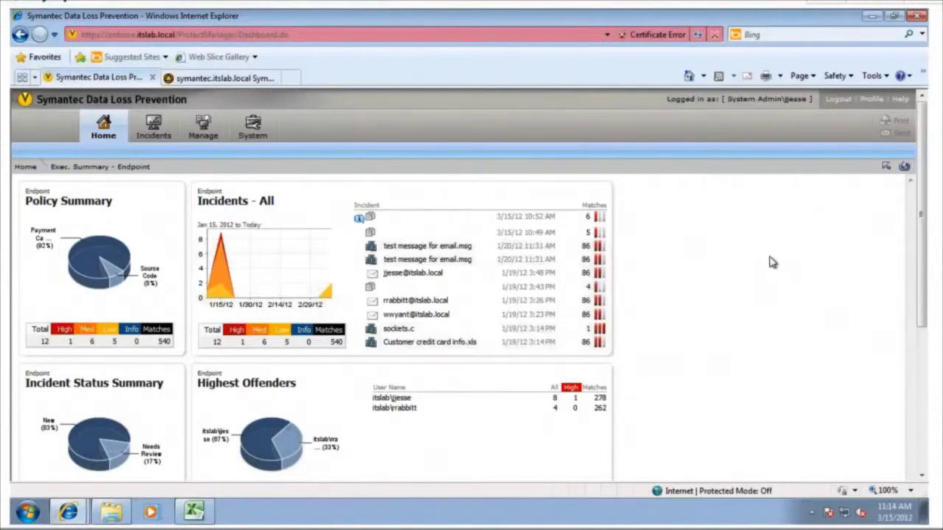
- Open the Discover scanning targets and start a new endpoint file system target
scroll(771, 262, down, 3)
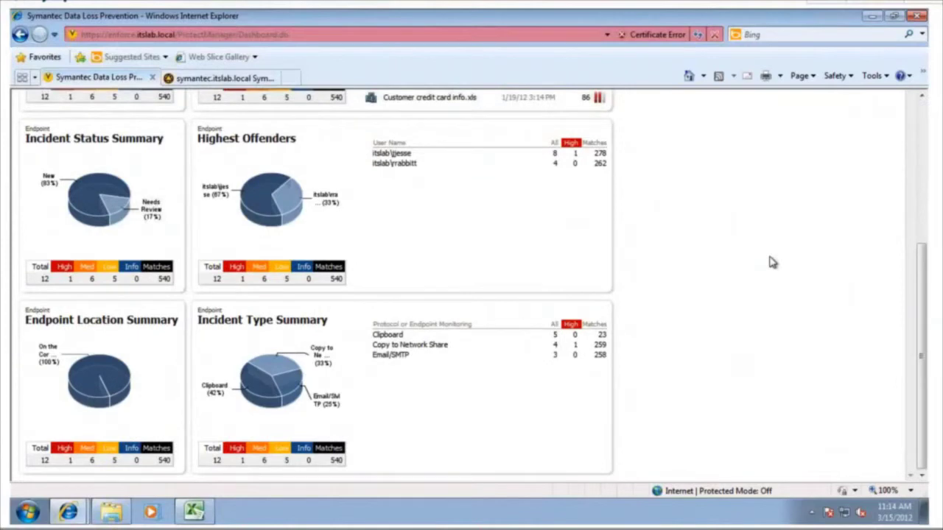
scroll(771, 262, up, 3)
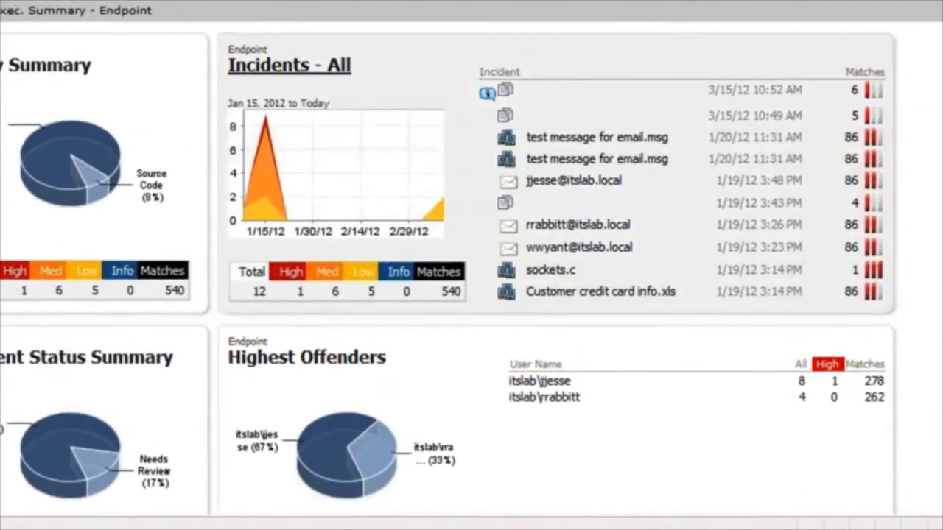
mouse_move(265, 55)
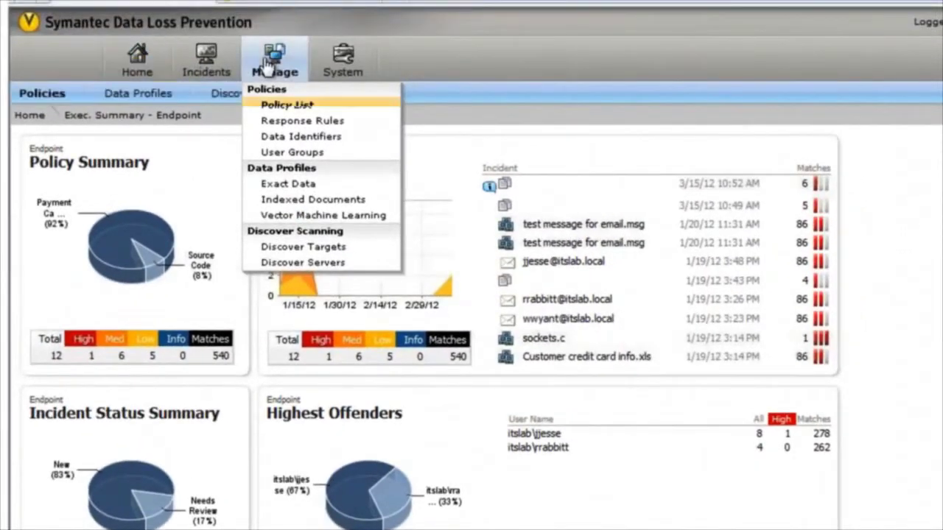
click(268, 67)
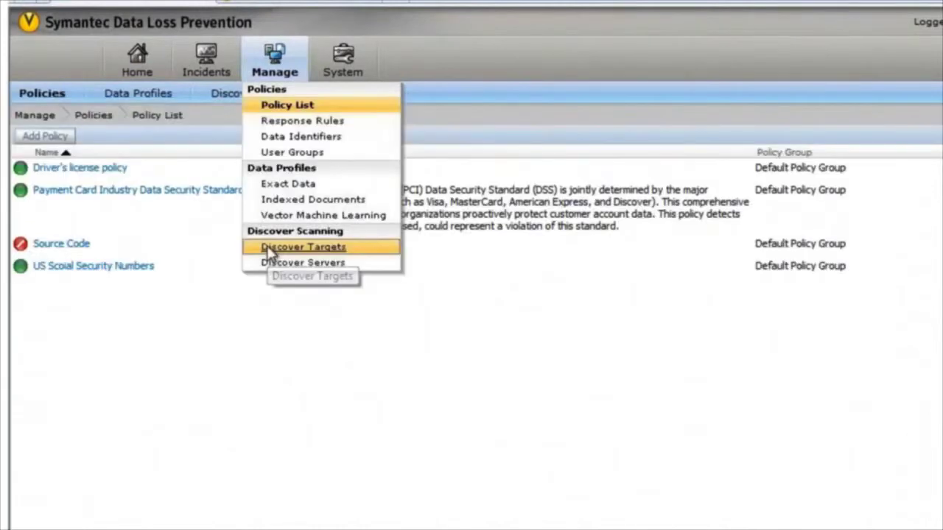
click(271, 249)
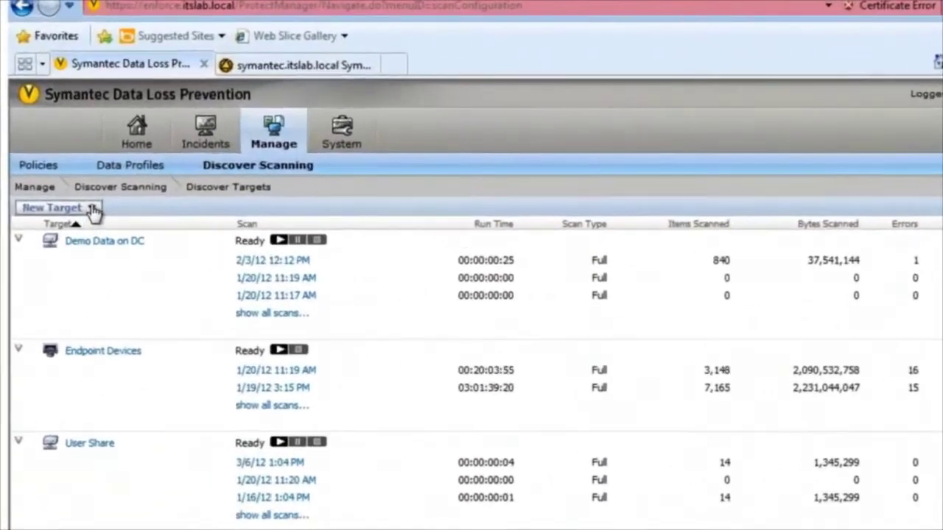
click(73, 166)
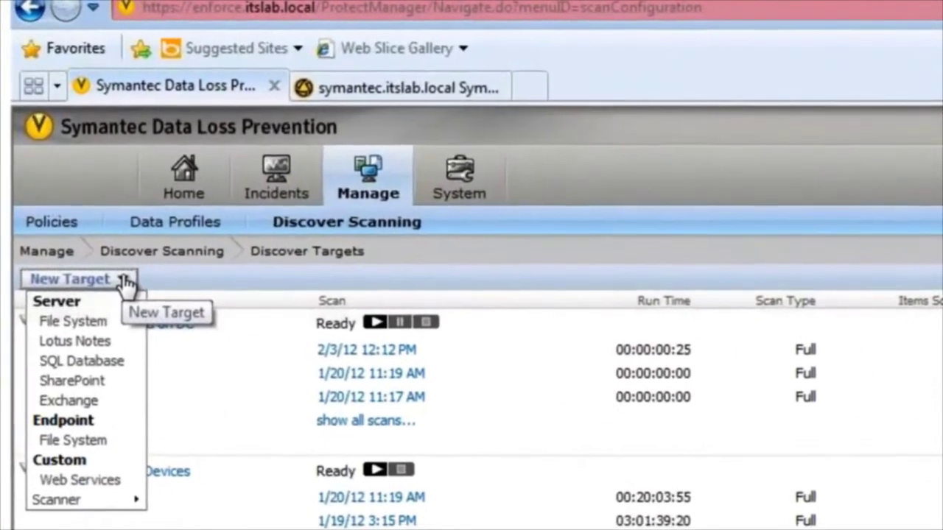
click(83, 442)
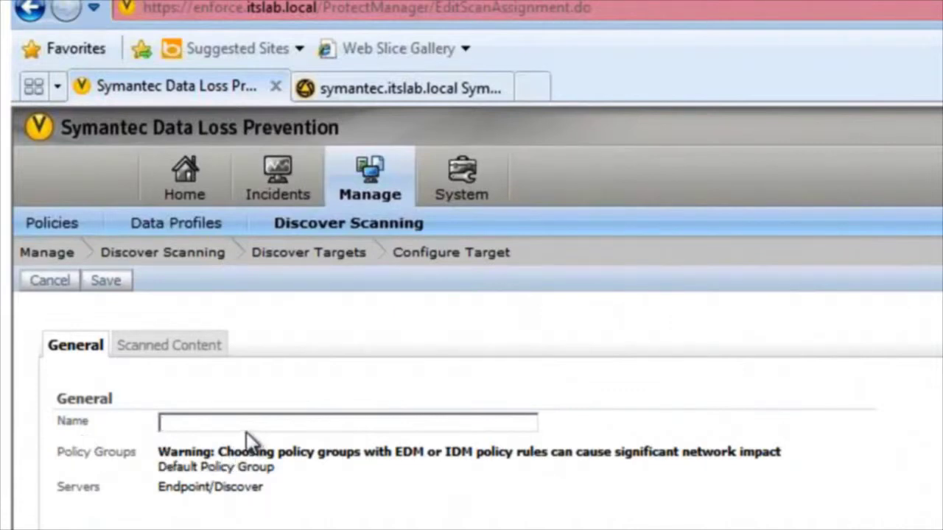
- Limit the target's scanned content to files added or modified since the last full scan, and make the next scan a full scan
click(172, 343)
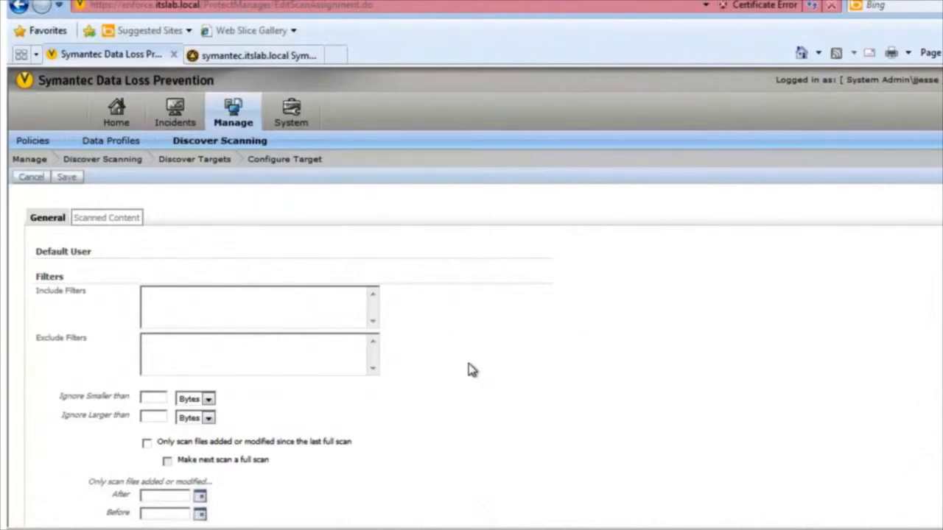
scroll(472, 369, down, 3)
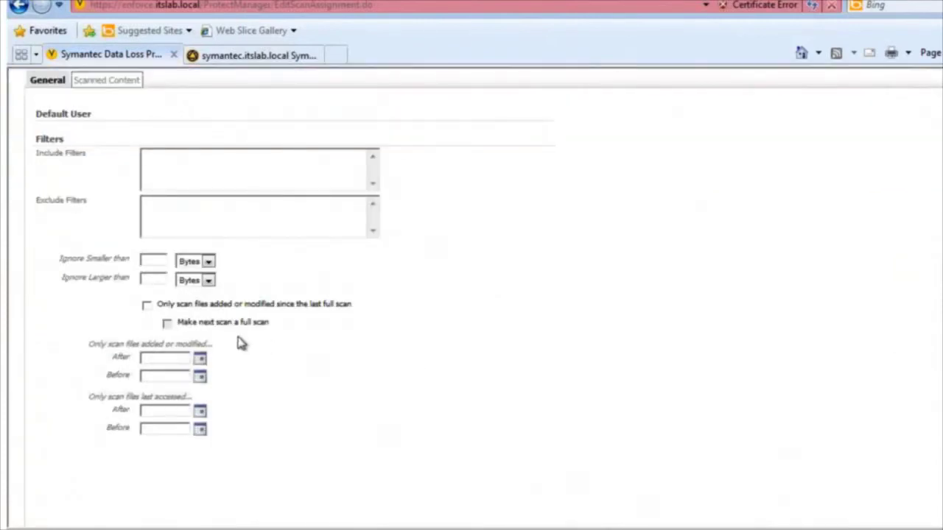
click(146, 308)
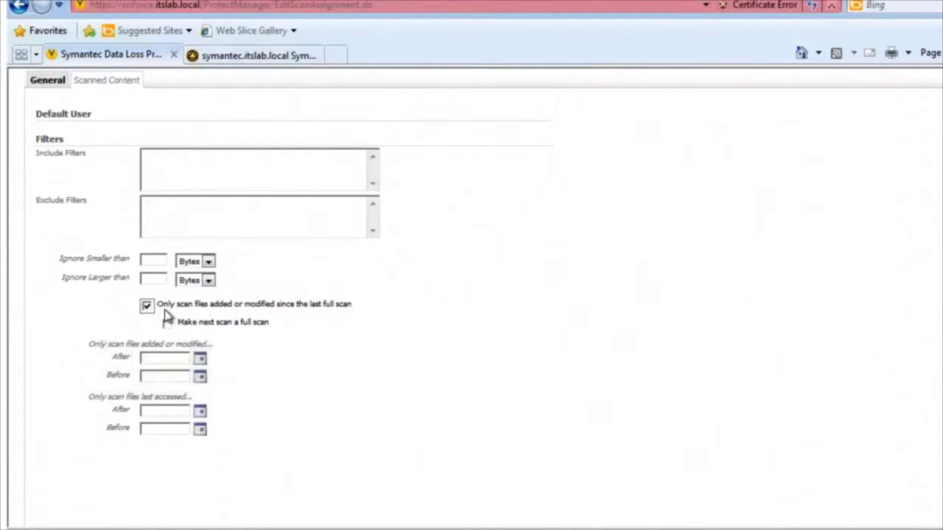
click(167, 324)
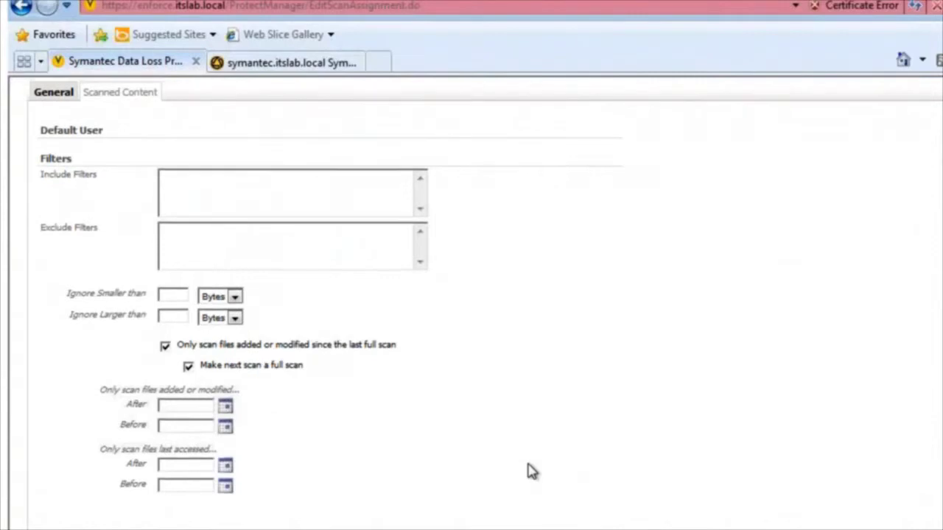
- Save the DLP Demo target and start its scan
scroll(526, 472, up, 3)
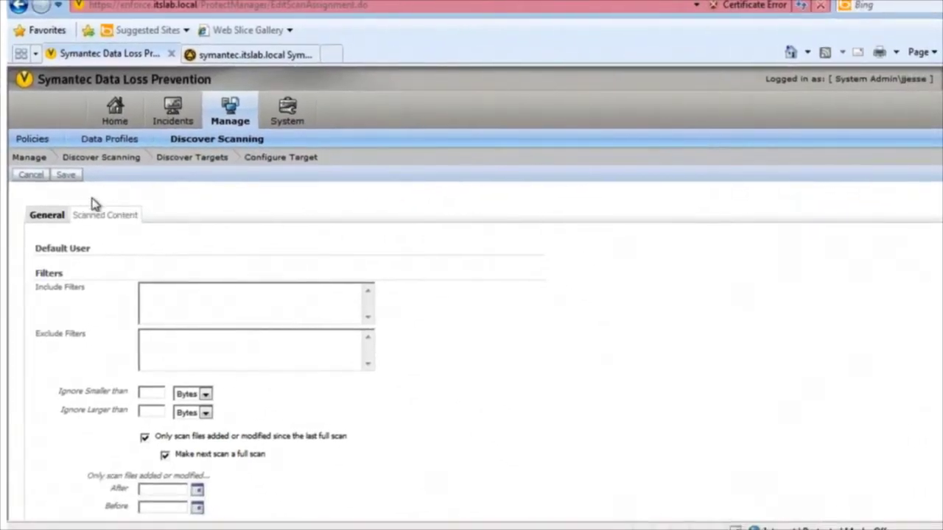
click(66, 175)
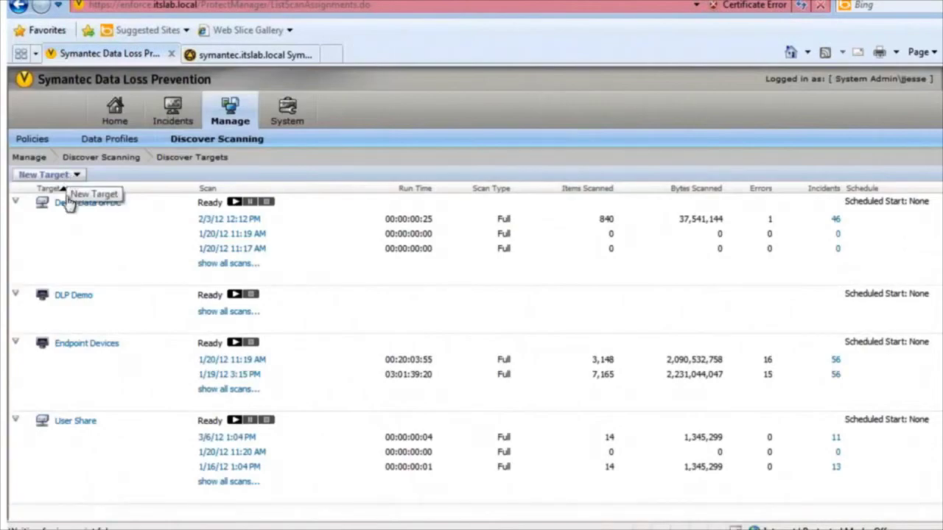
click(233, 297)
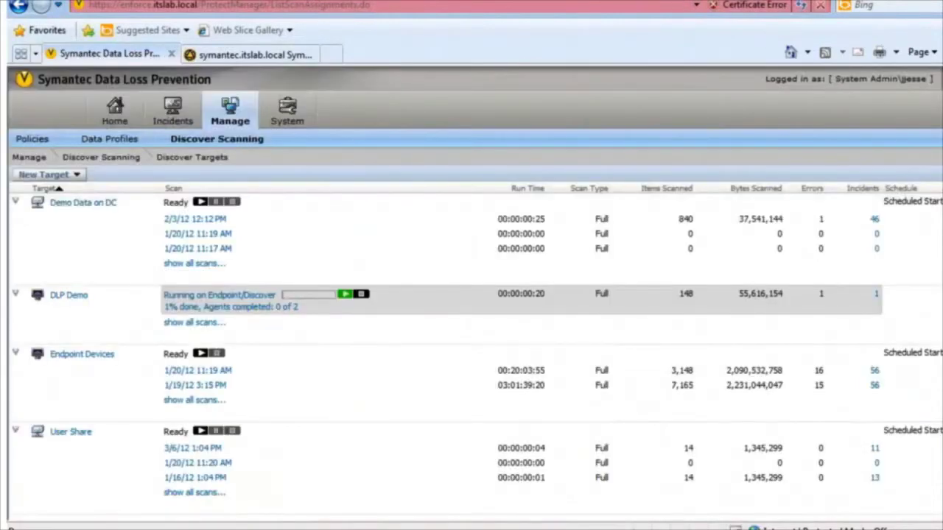
- Open the incidents of the Endpoint Devices scan from 1/19/12 3:15 PM and review the list of detected files
click(875, 374)
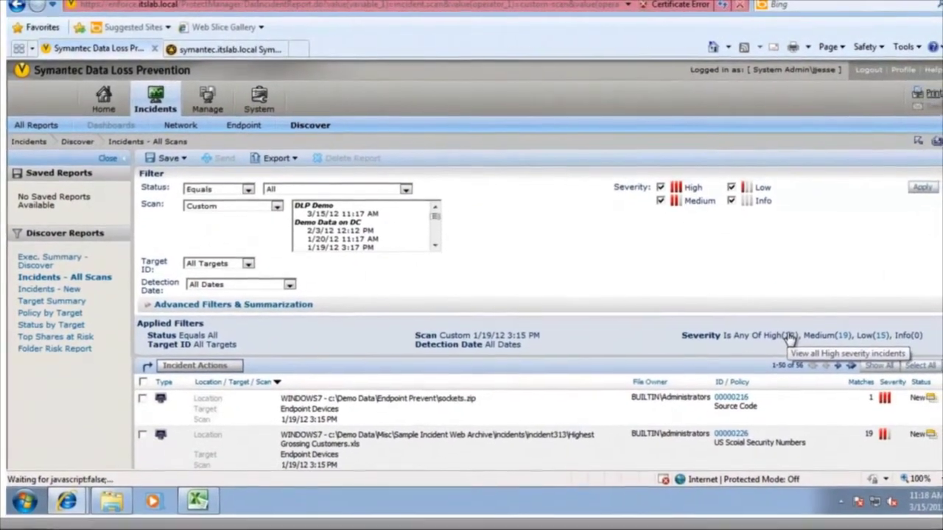
scroll(810, 349, down, 10)
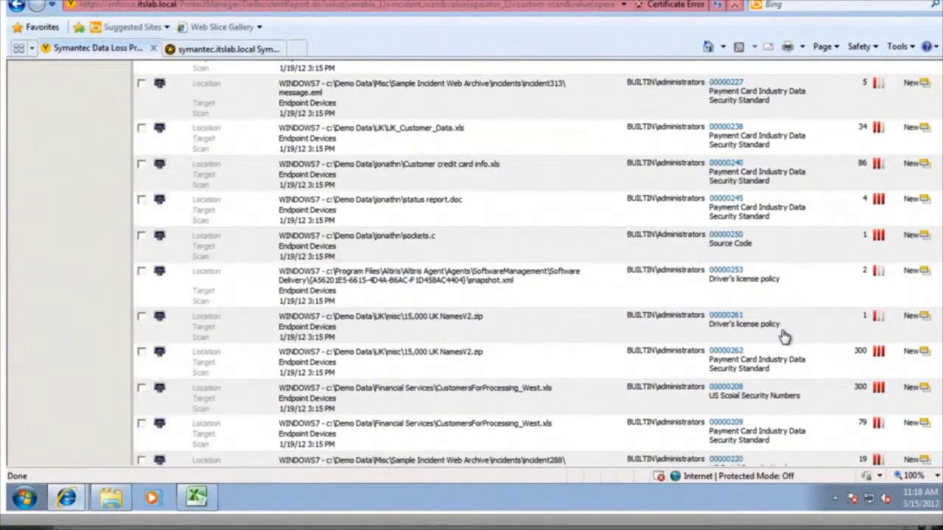
scroll(785, 336, down, 3)
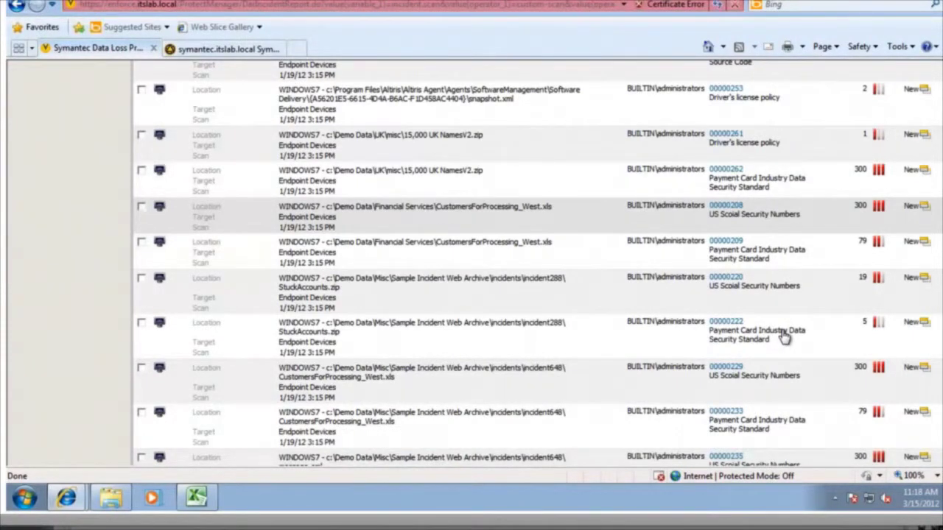
scroll(784, 337, up, 10)
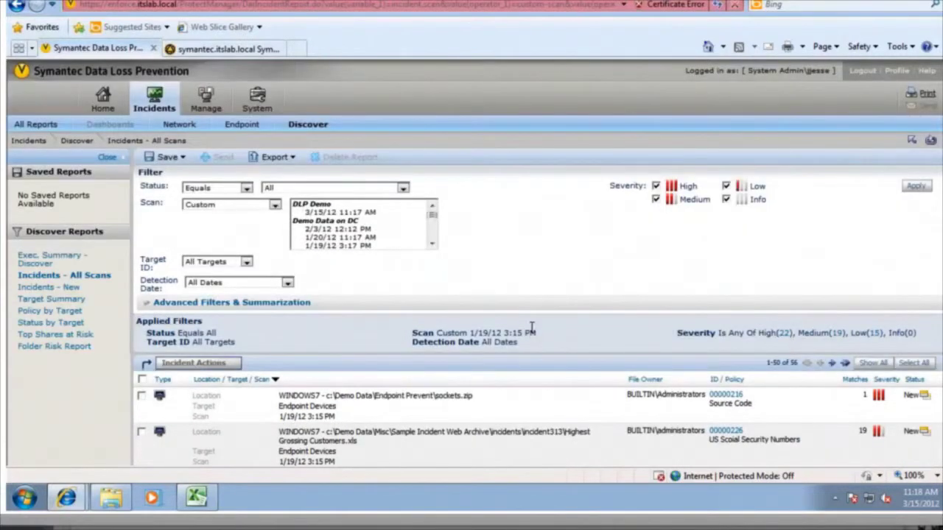
click(247, 261)
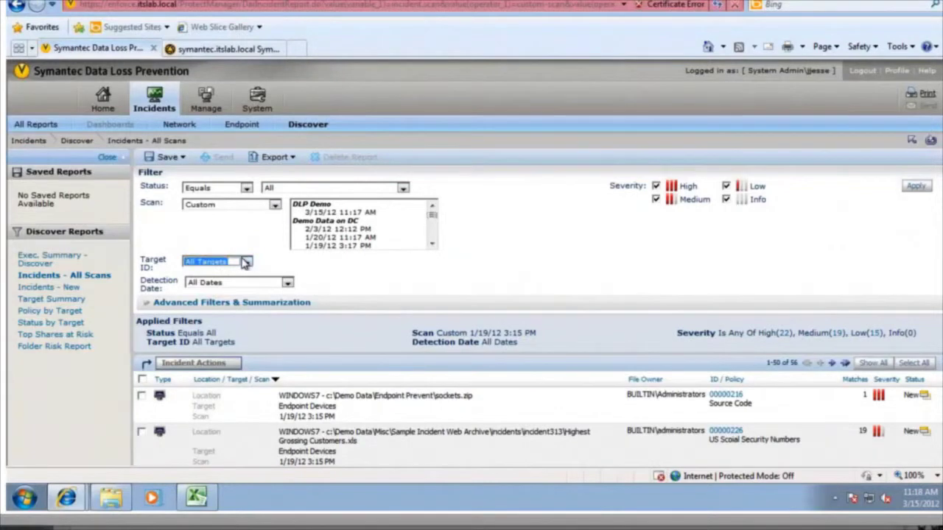
click(247, 263)
click(245, 264)
- Open the incident for Endpoint Prevent\sockets.zip and list all incidents on its scanned machine, WINDOWS7
click(320, 399)
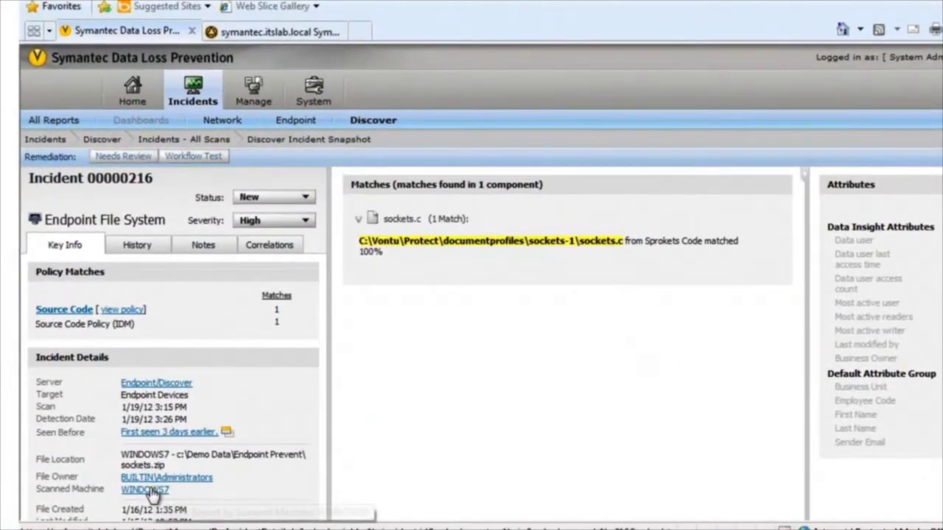
click(152, 491)
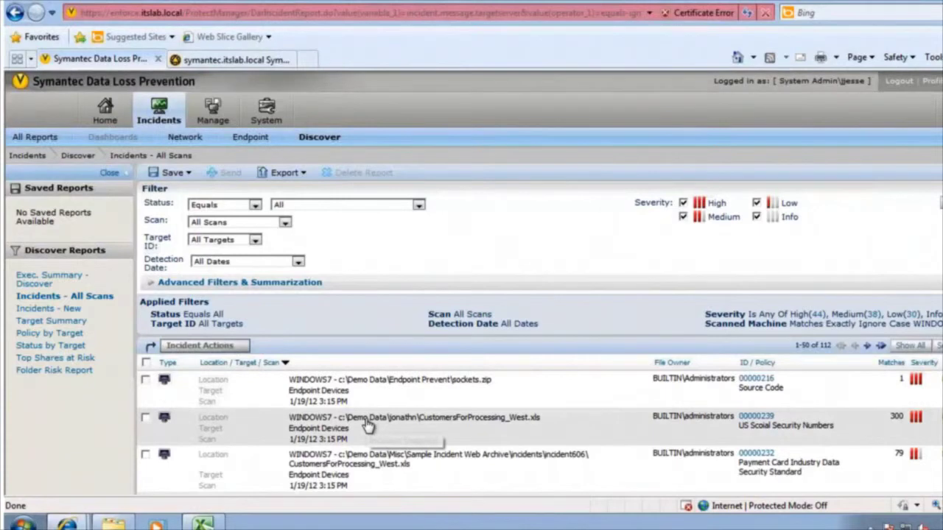
- Open the incident for Customer credit card info.xls in the Financial Services folder and review its matched content
scroll(368, 426, down, 5)
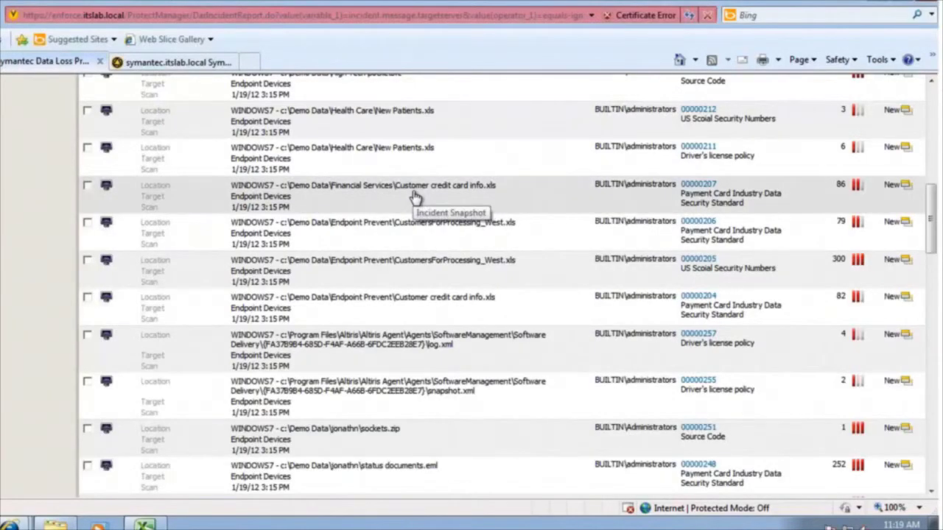
click(415, 197)
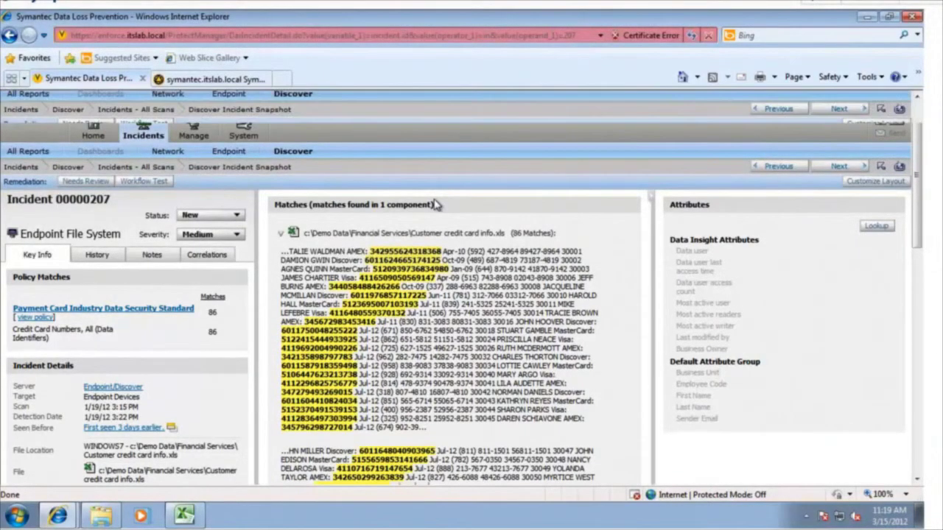
scroll(434, 205, down, 10)
scroll(434, 200, up, 10)
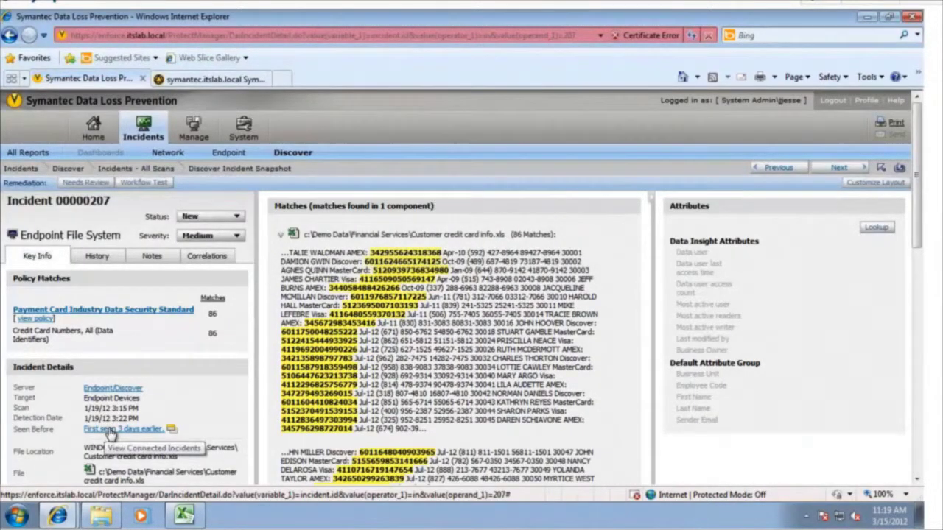
- Examine the incident's correlations, then its key information, including the file details and access permissions
click(216, 258)
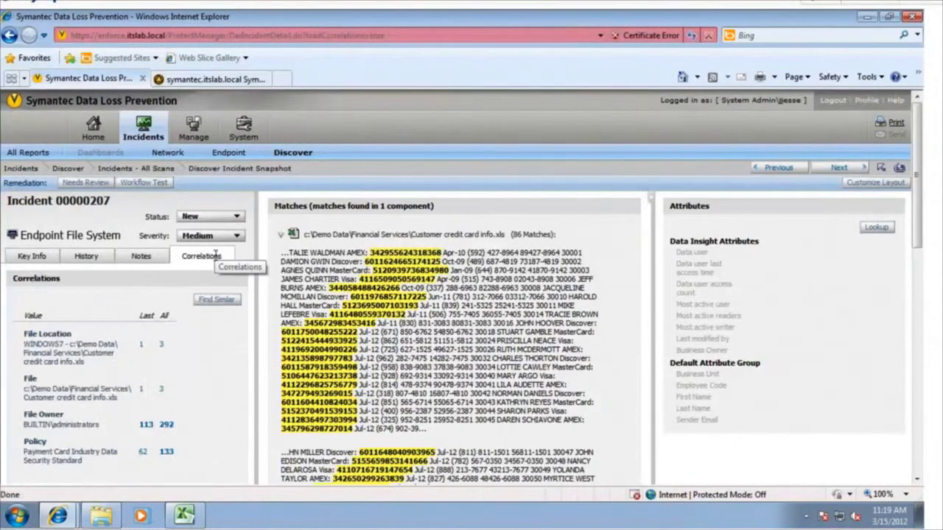
click(30, 264)
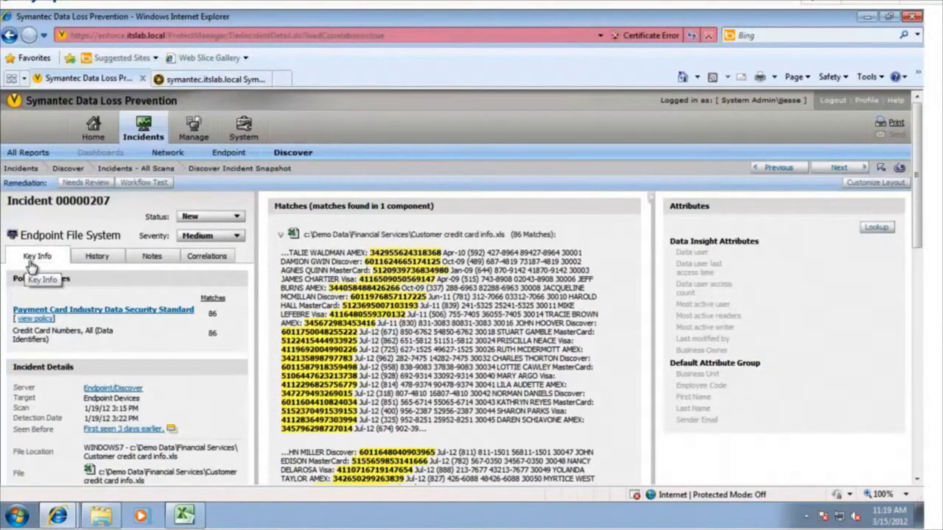
scroll(43, 381, down, 10)
scroll(43, 381, up, 4)
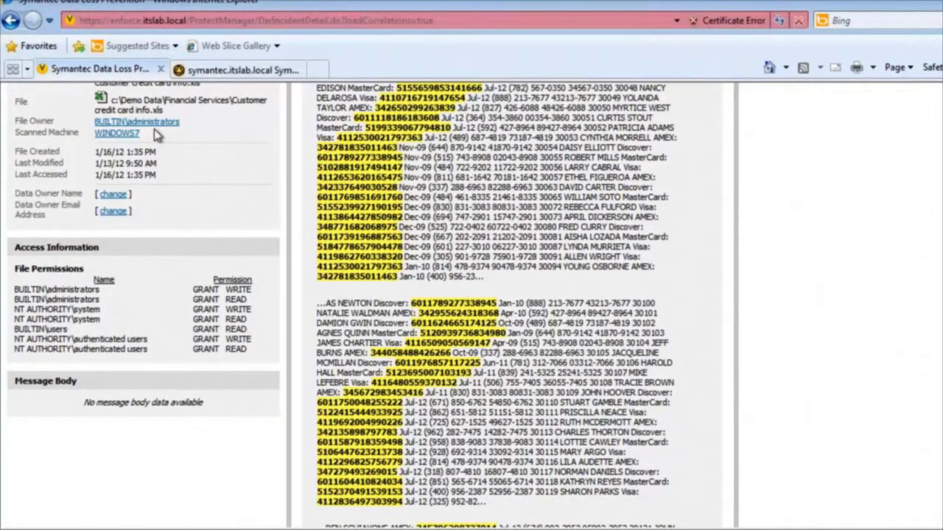
scroll(154, 129, up, 6)
mouse_move(161, 132)
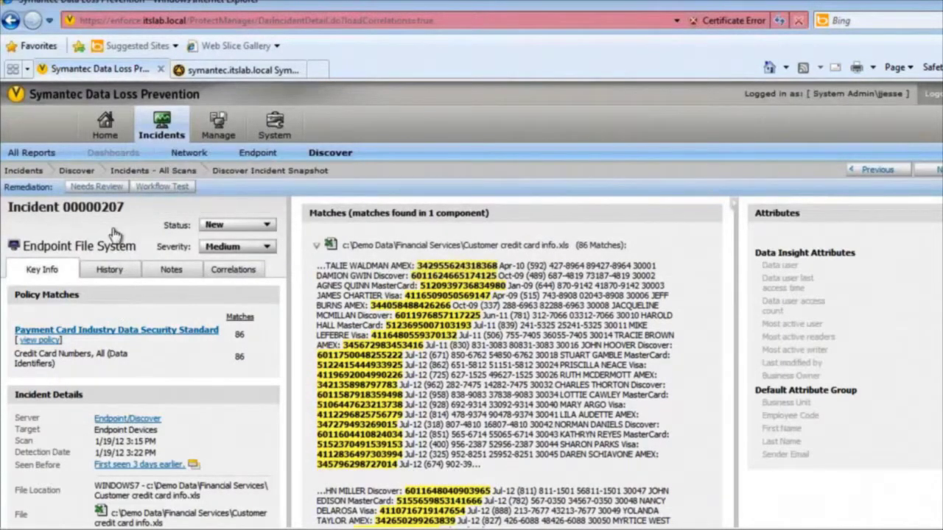
- Run the Needs Review response rule on the credit card file incident after reviewing its status and email notification actions
click(99, 188)
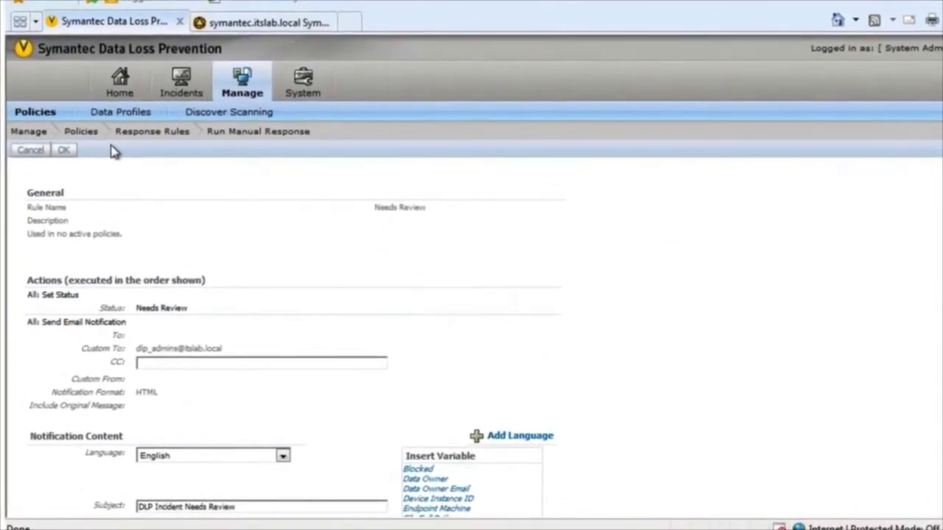
scroll(111, 150, down, 3)
scroll(114, 148, up, 4)
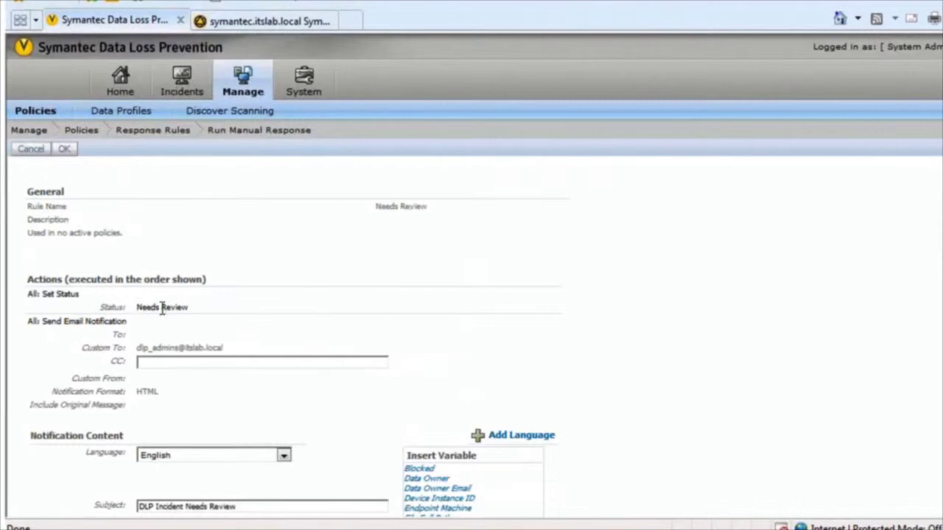
click(62, 149)
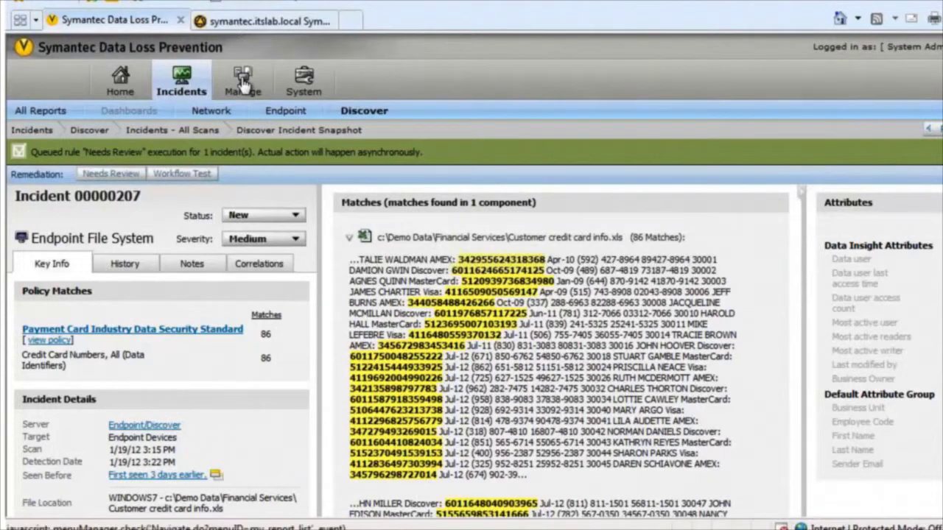
- Return to the Discover targets to check the DLP Demo scan's progress, and look at the hidden notification area icons
mouse_move(243, 78)
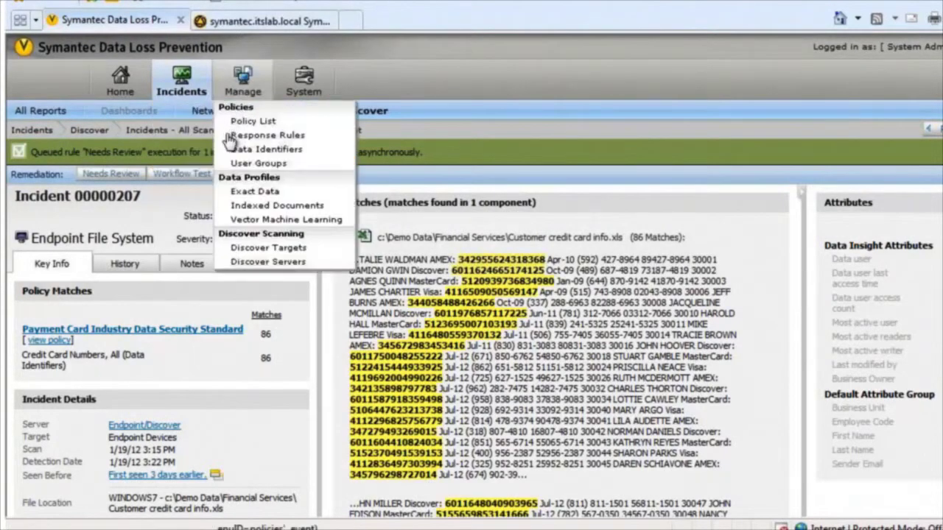
click(243, 251)
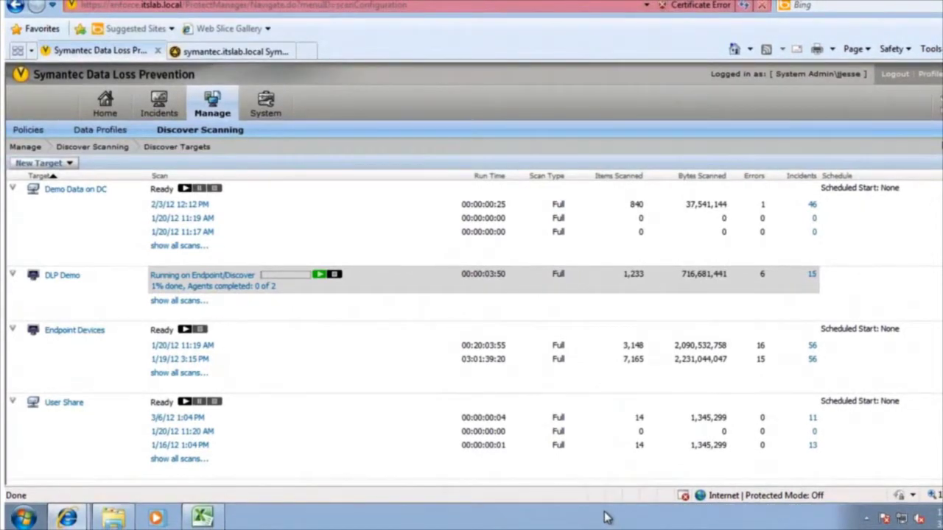
click(868, 519)
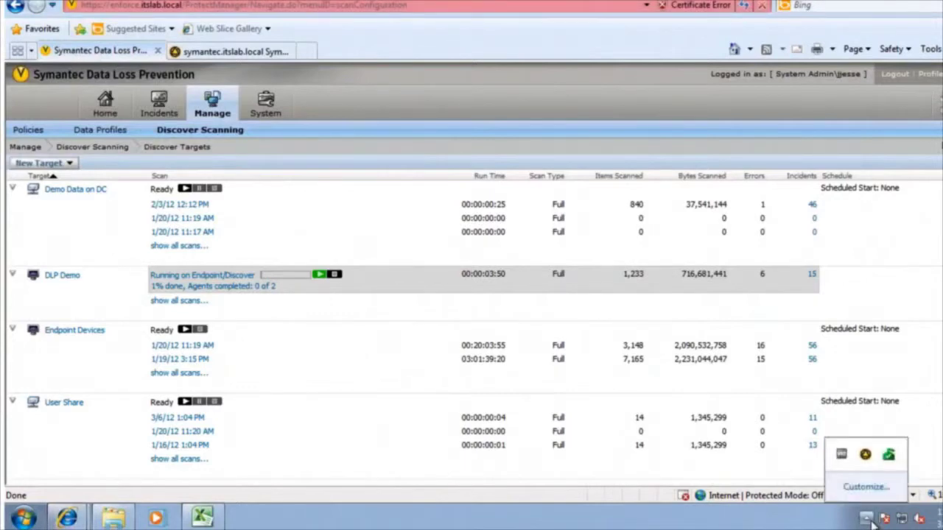
click(832, 520)
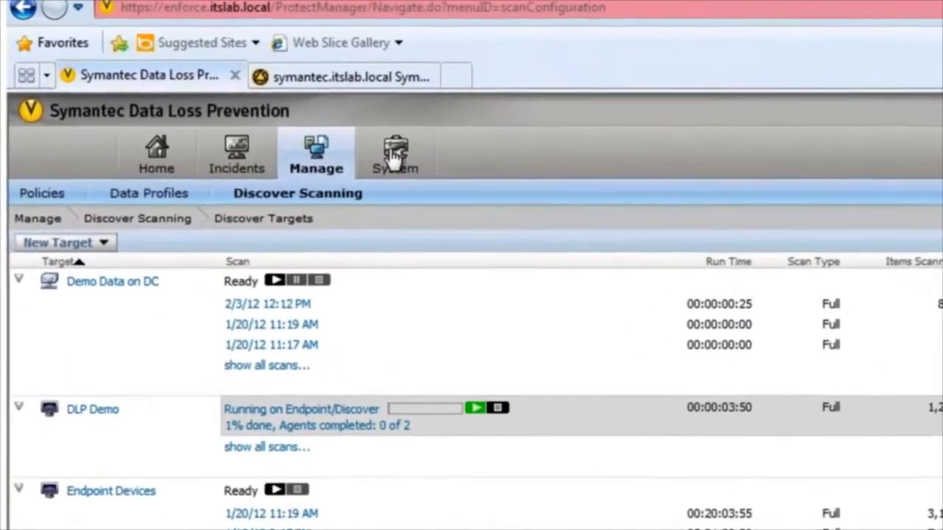
- Open the DLP agents overview, select the WINDOWS7 agent and look at the actions available for it
mouse_move(371, 141)
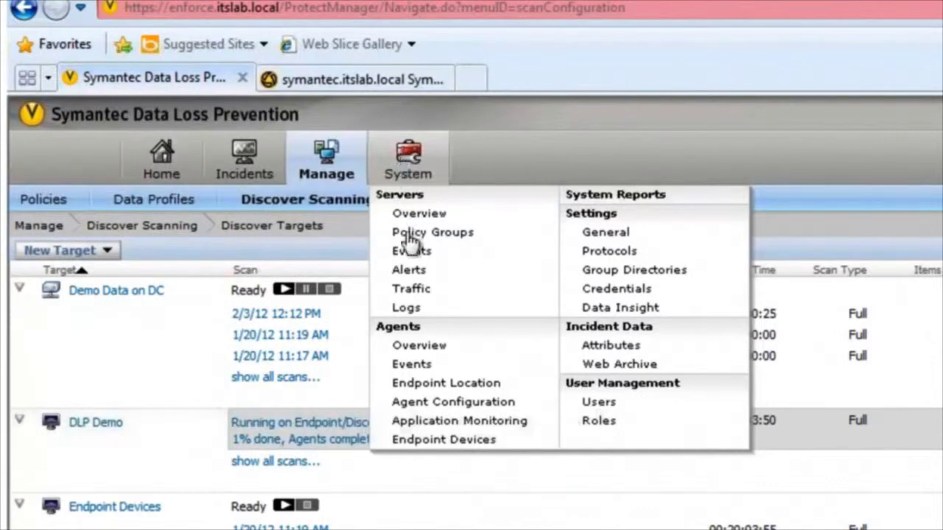
click(404, 347)
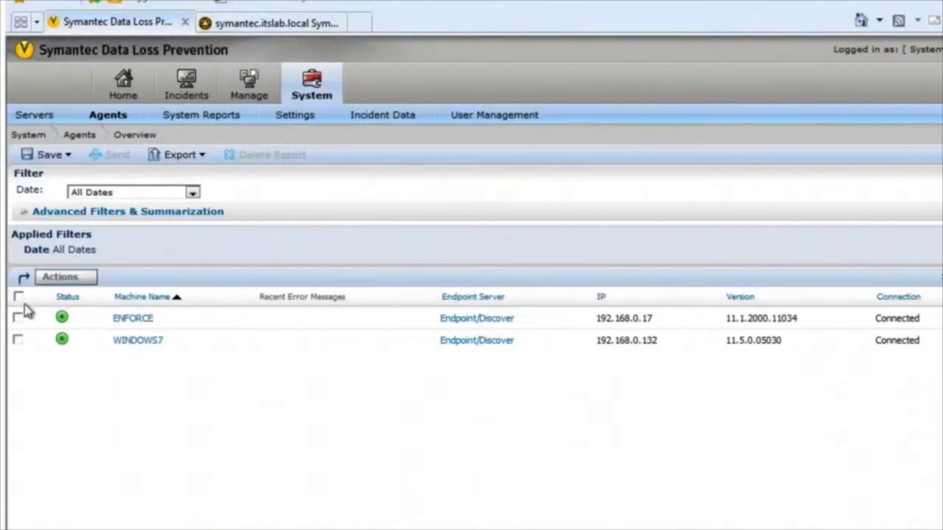
click(19, 343)
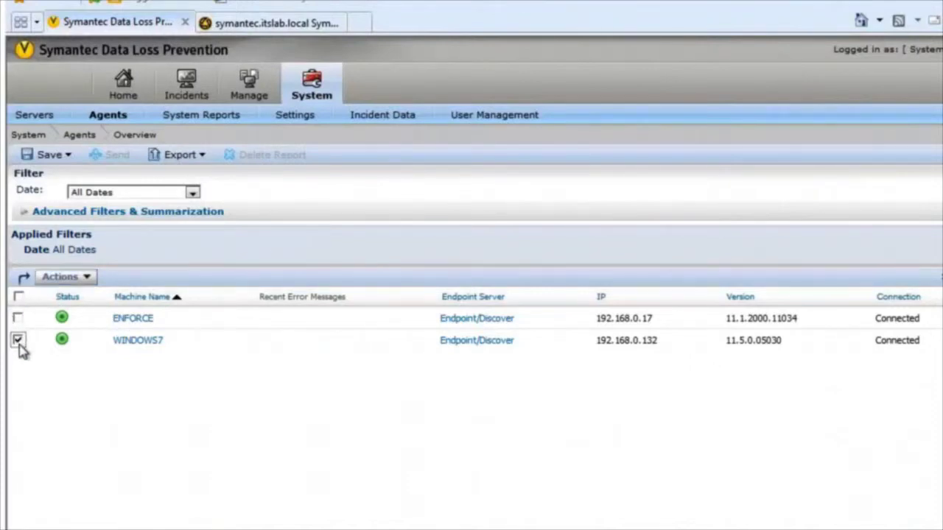
click(70, 279)
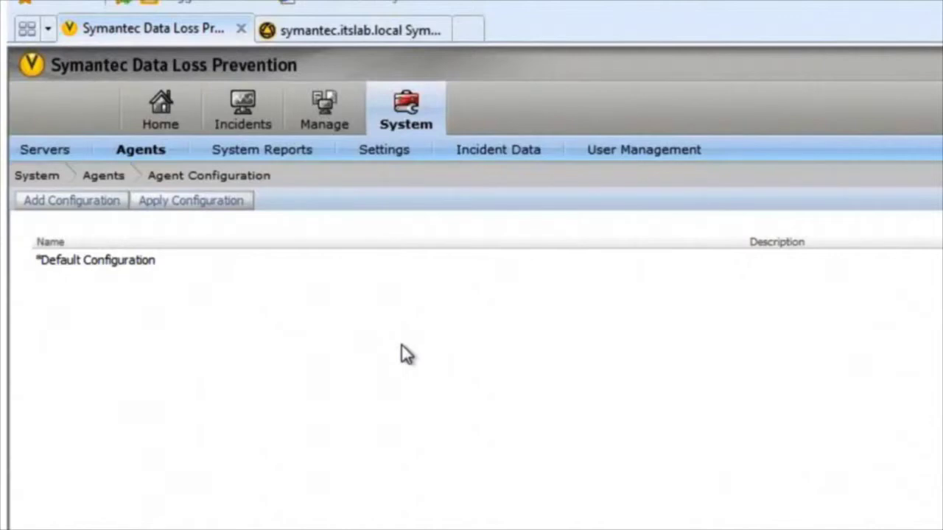
- Add an agent configuration named "DLP Endpoint Webinar" with the description "Profile created for DLP Webcast on the Endpoint"
click(87, 209)
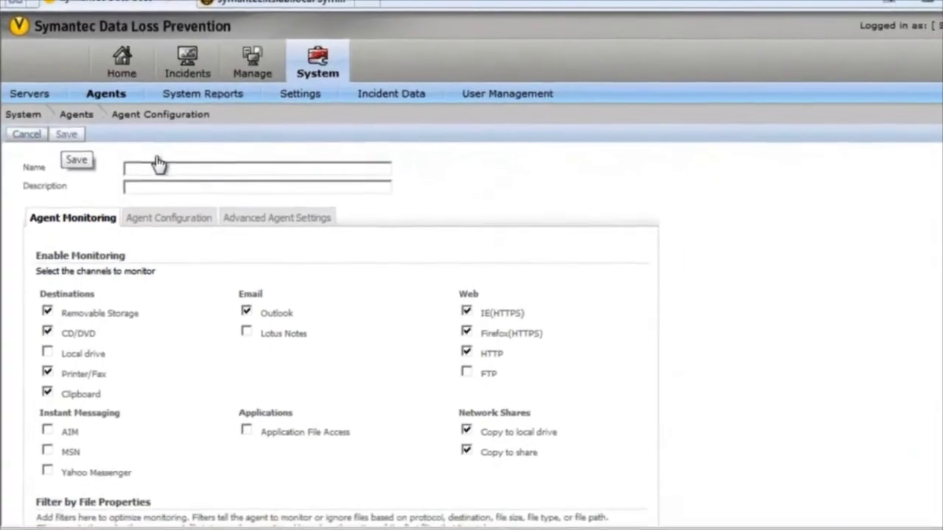
text(DLP Er)
key(BackSpace)
key(BackSpace)
text(Endpoint Webinar)
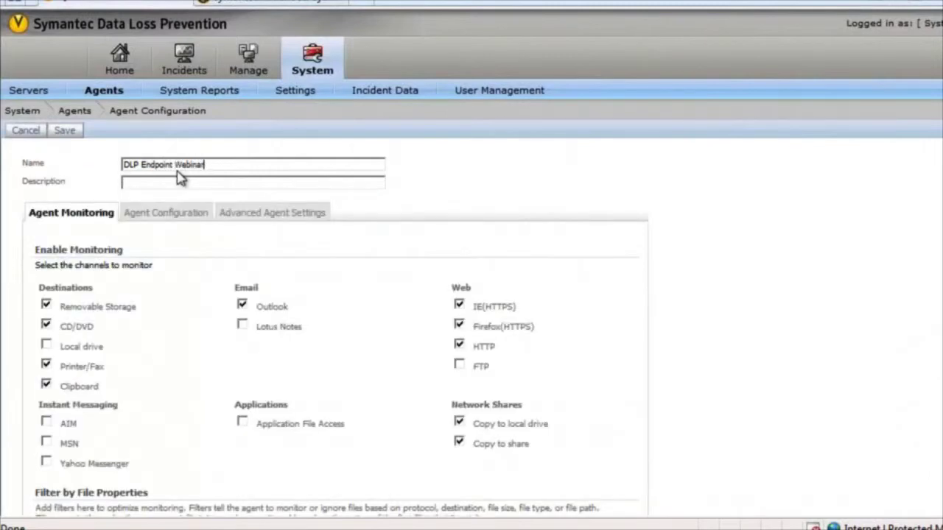
key(Tab)
text(file created for DLP Webcast on the Endpoint)
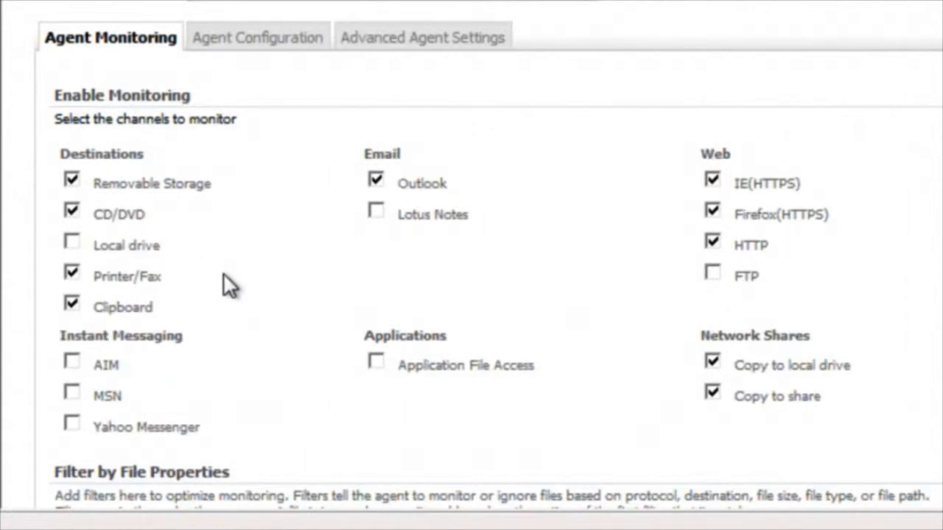
- Review the profile's file and network filters, enable AIM and MSN monitoring, and toggle the Copy to share channel
scroll(221, 309, down, 10)
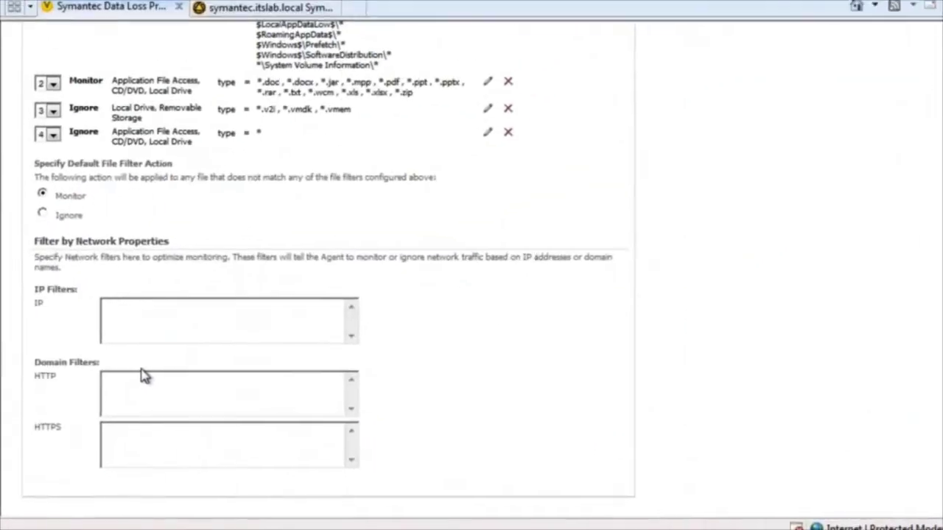
scroll(140, 380, up, 10)
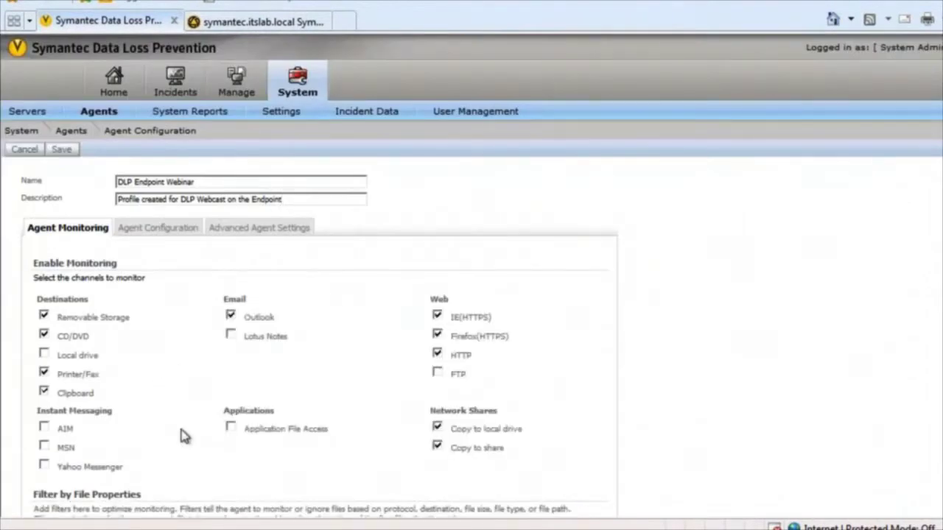
click(43, 429)
click(45, 447)
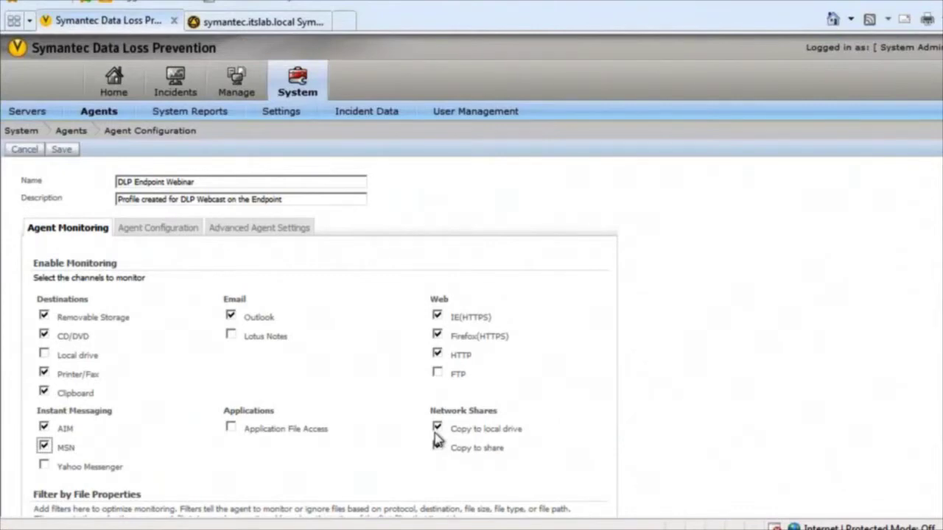
click(437, 445)
- Review the profile's bandwidth, resource and file recovery settings and its advanced agent settings, and save the configuration
click(171, 231)
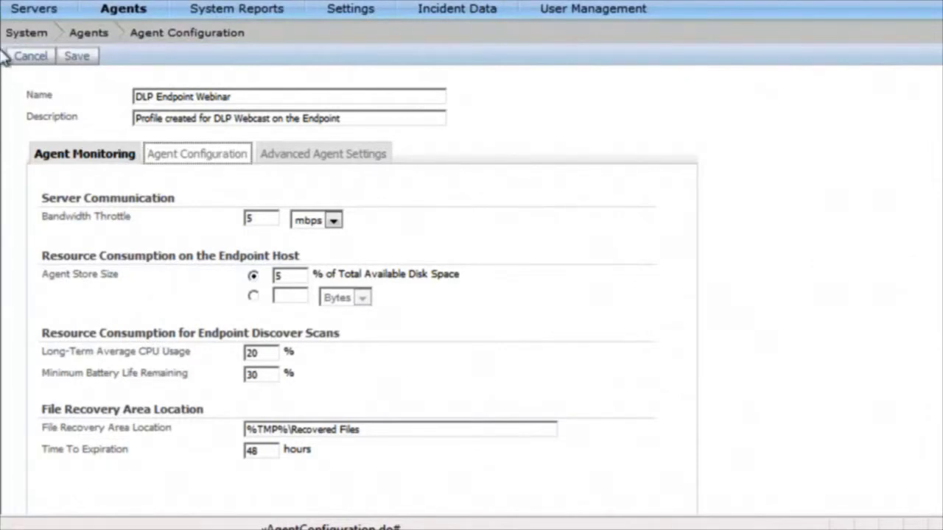
drag(76, 56, 190, 101)
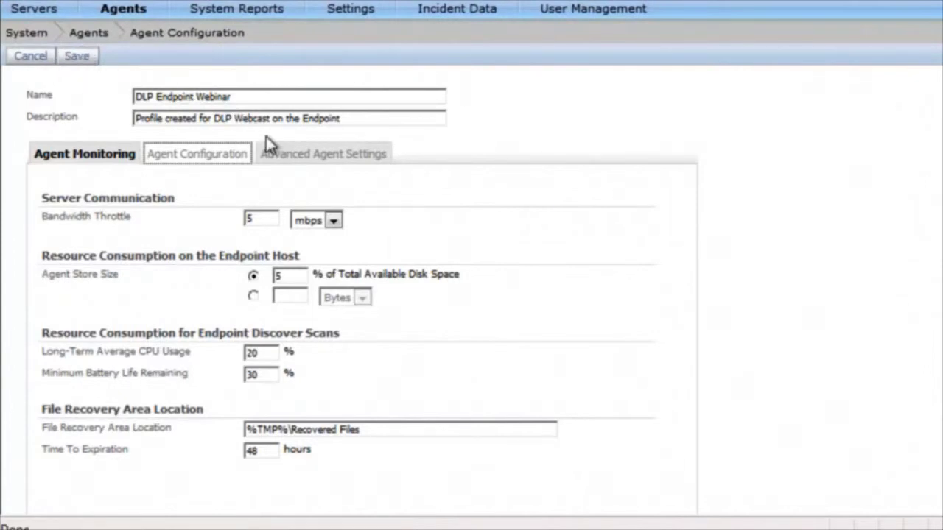
click(276, 153)
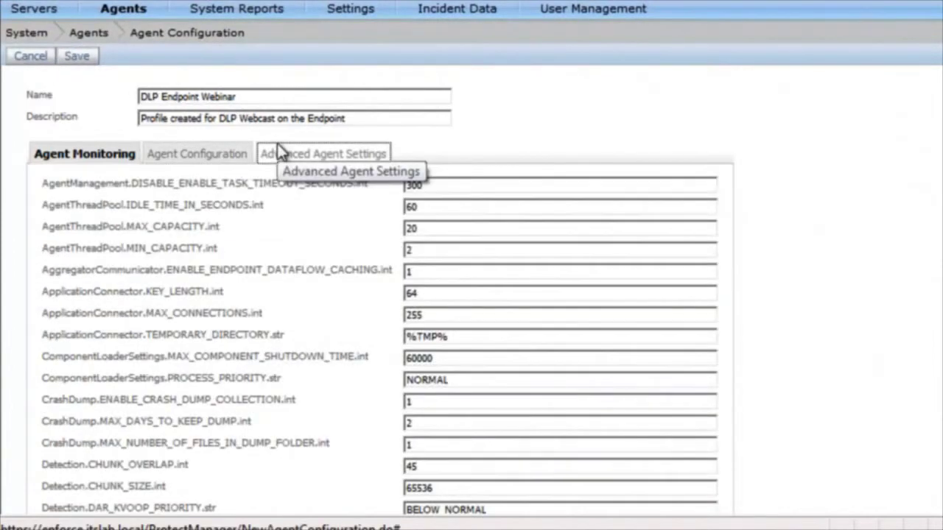
click(85, 57)
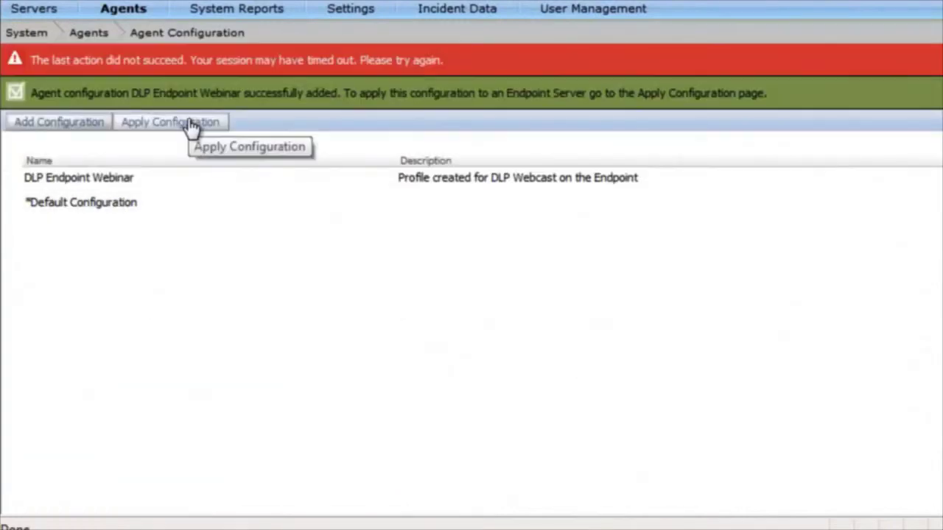
- Assign the DLP Endpoint Webinar configuration to the Endpoint/Discover server and apply the update
click(190, 123)
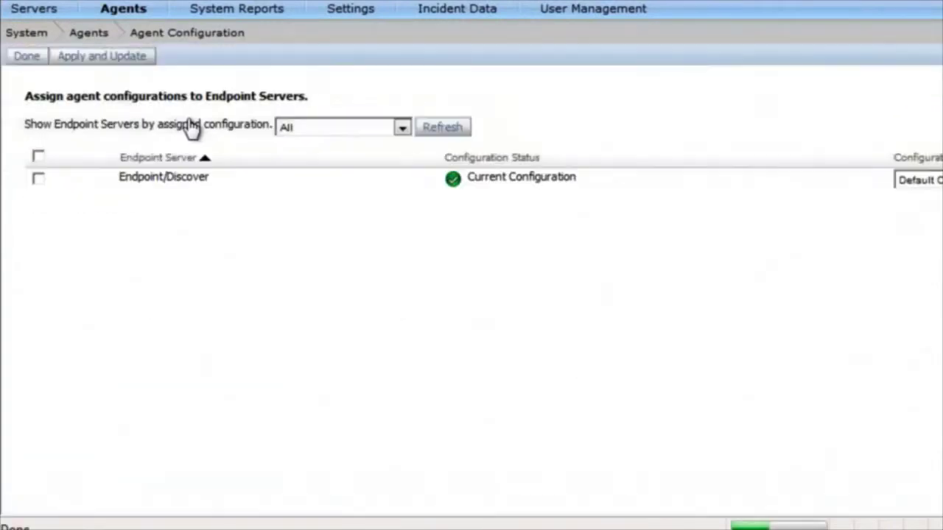
click(34, 189)
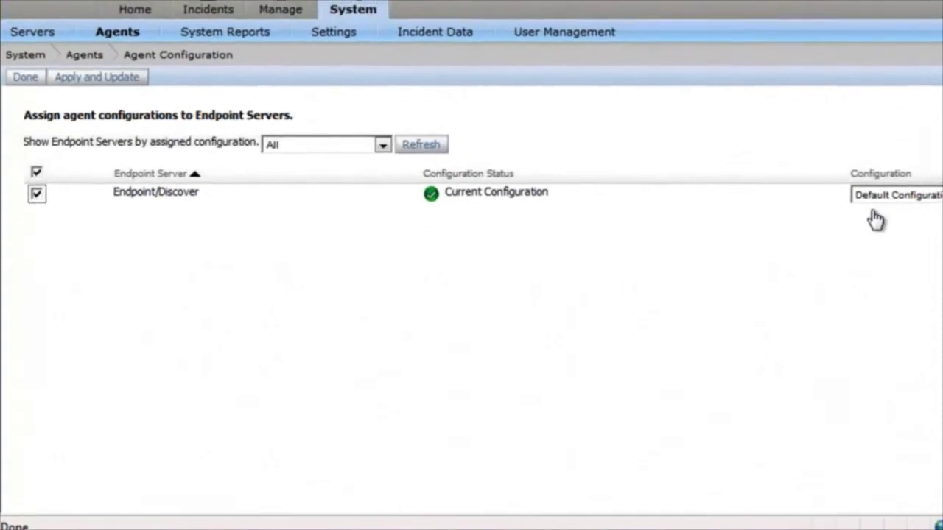
click(882, 199)
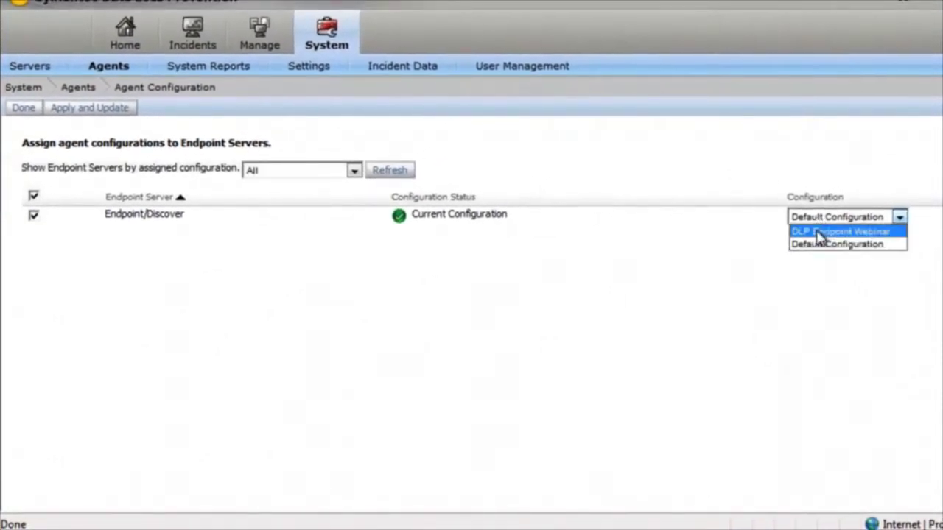
click(818, 232)
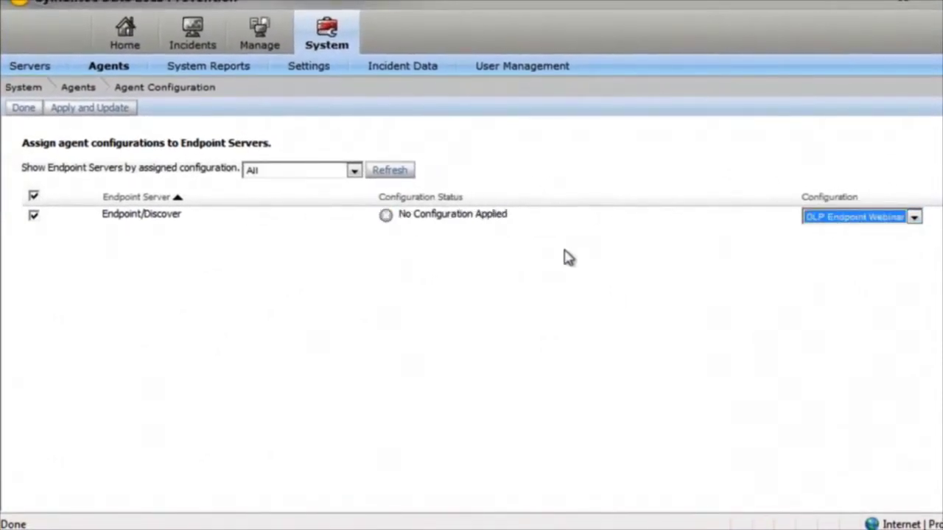
click(122, 109)
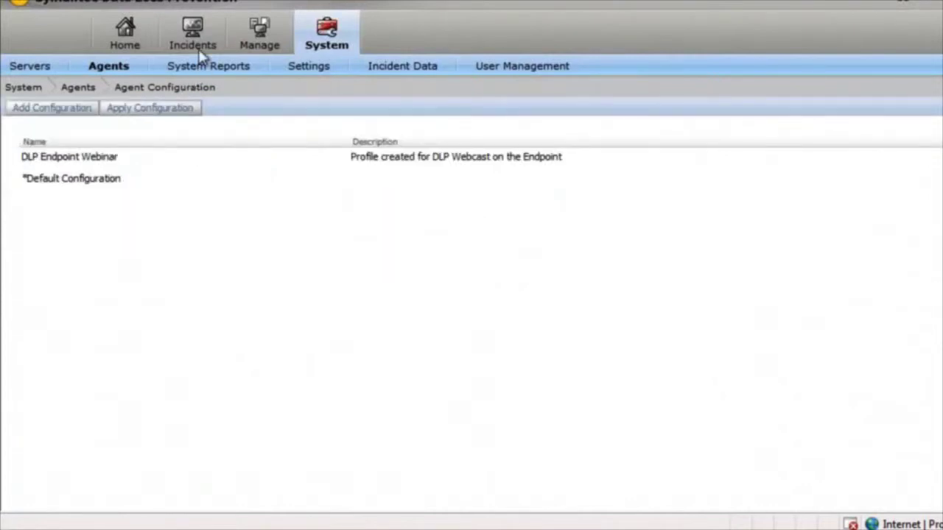
- List all endpoint incidents and review the matches and incident details of the 3/15/12 10:52 AM clipboard incident on WINDOWS7
mouse_move(203, 38)
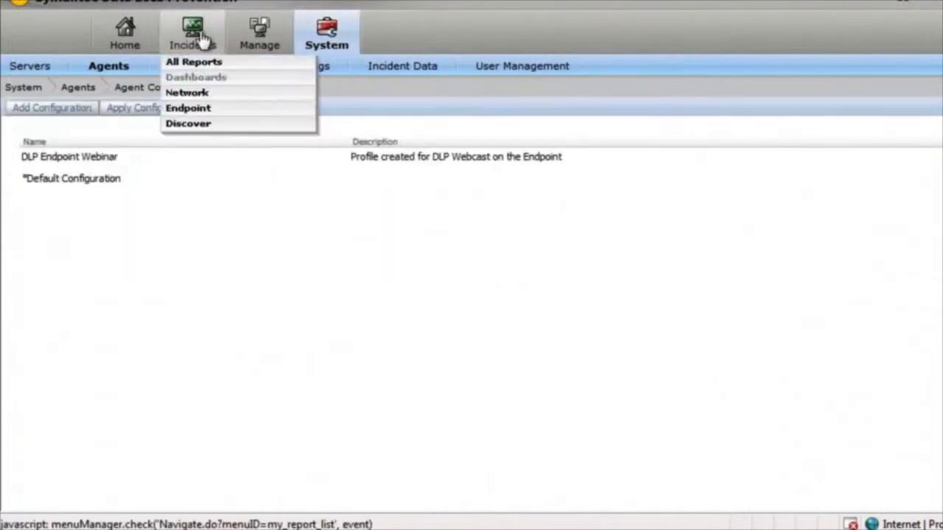
click(188, 109)
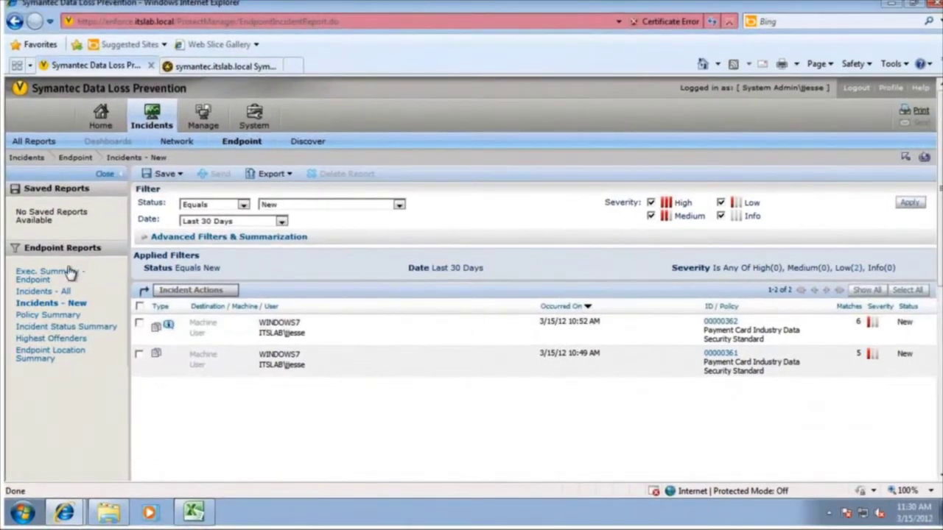
click(51, 292)
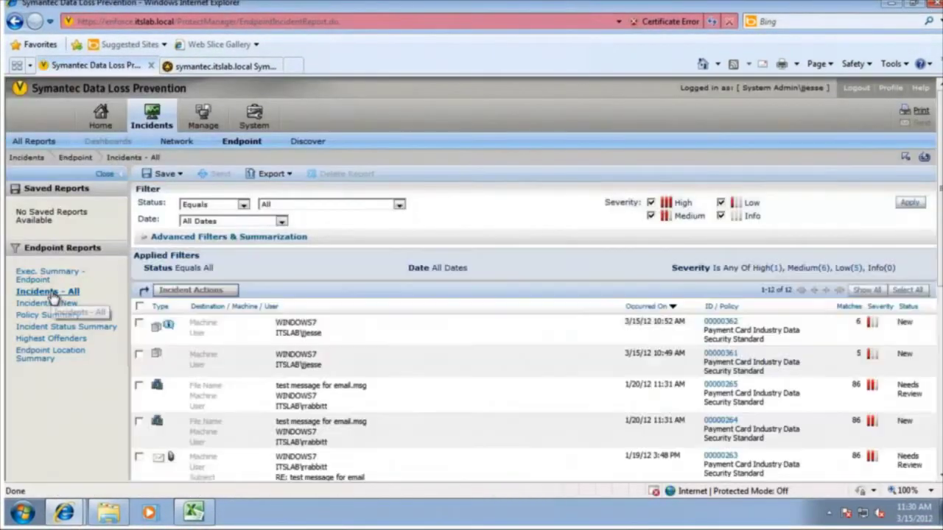
scroll(410, 389, down, 5)
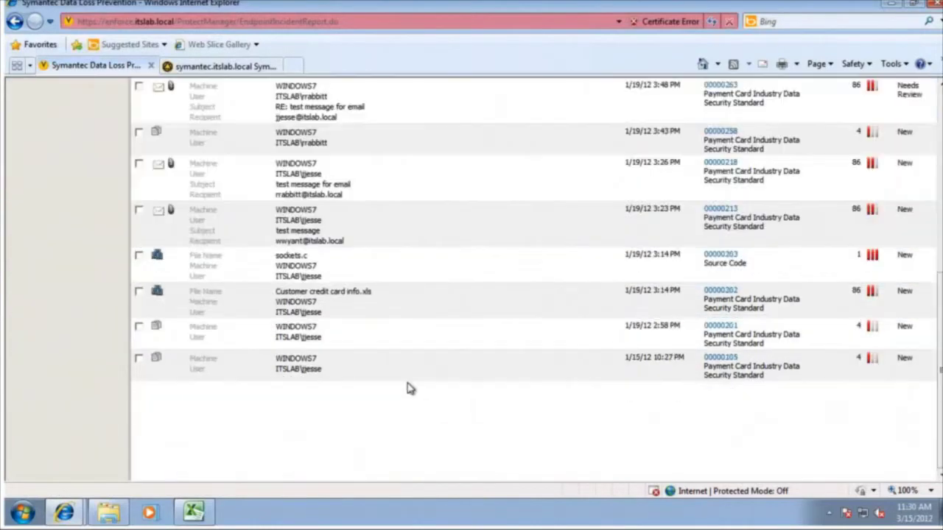
scroll(411, 389, up, 3)
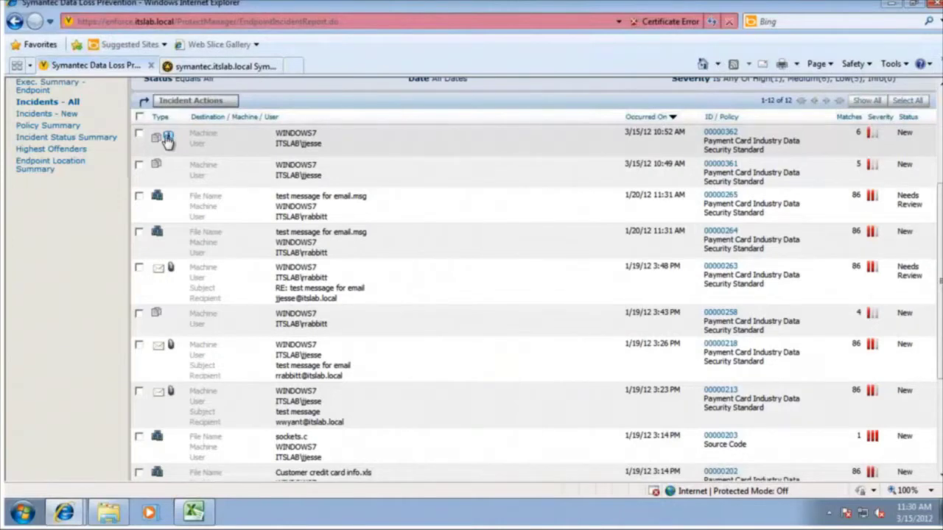
click(168, 139)
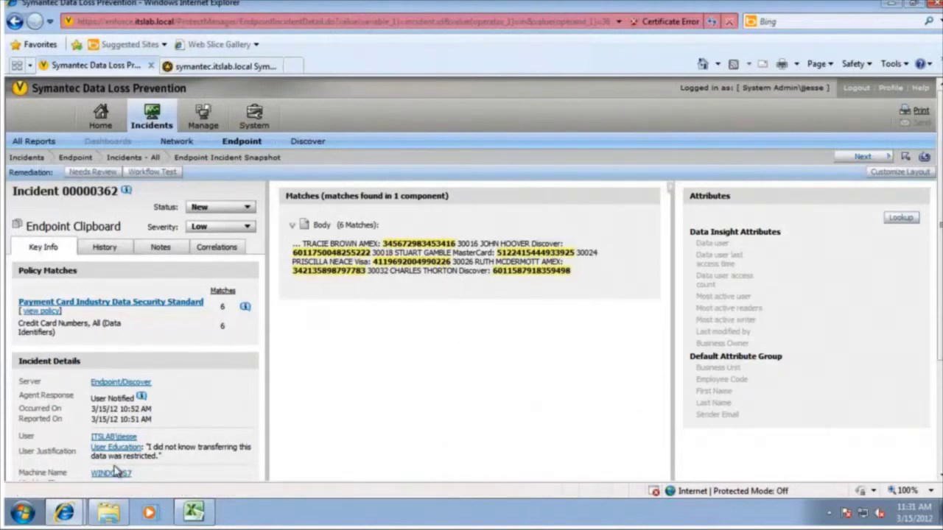
scroll(114, 471, down, 4)
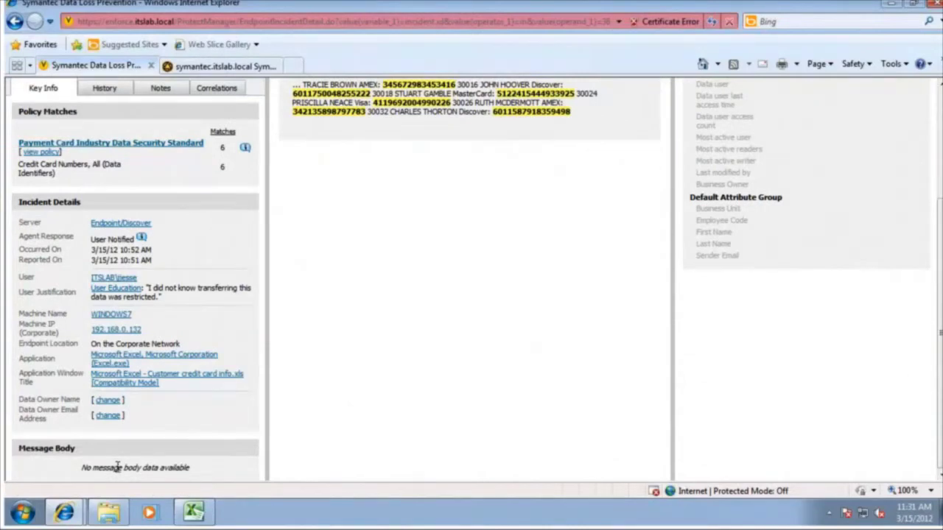
- Switch to Excel, copy cells A23:D28 of Customer credit card info.xls and justify the transfer as approved by the manager
click(197, 513)
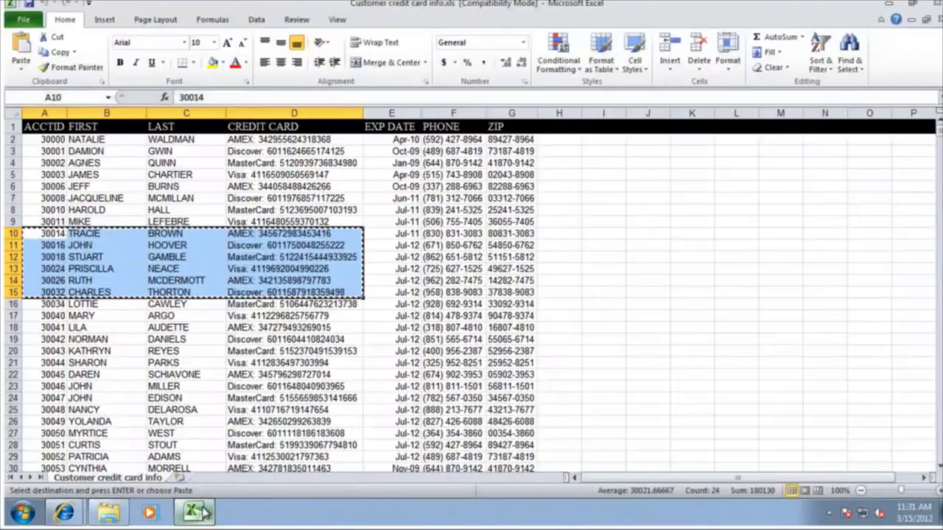
click(107, 409)
click(45, 389)
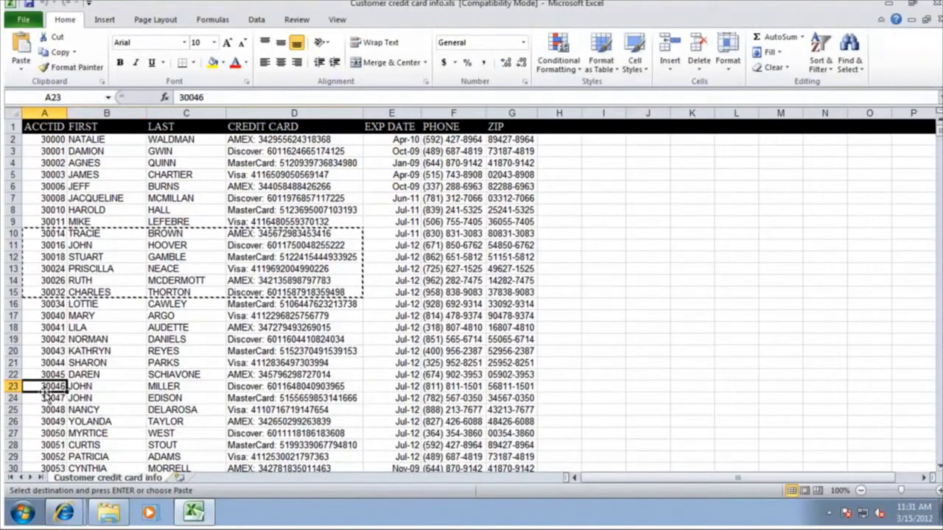
drag(63, 391, 294, 444)
key(ctrl+c)
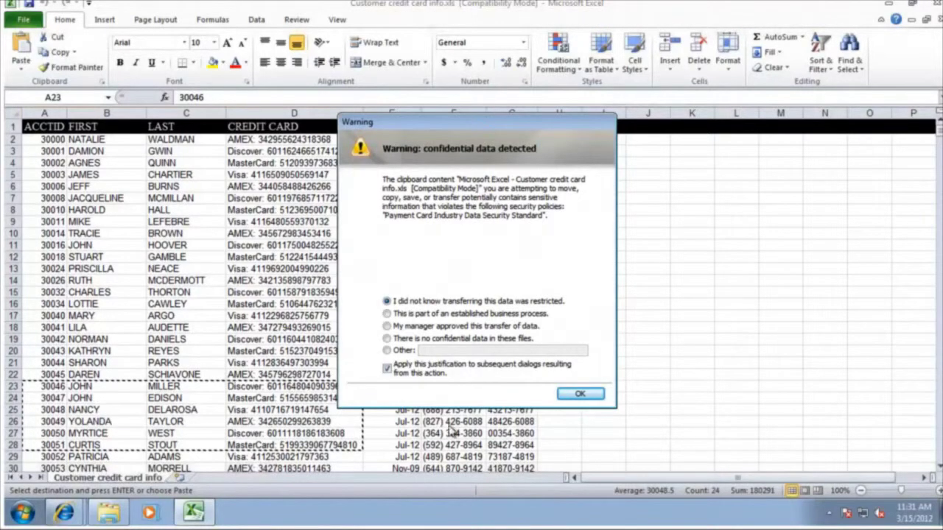
click(388, 326)
click(581, 395)
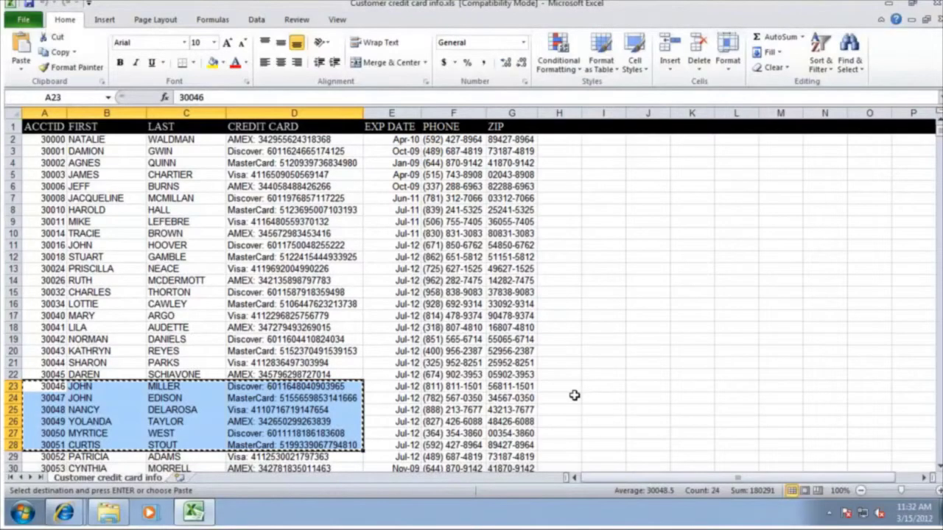
- Switch to the Symantec Management Console in Internet Explorer and open DLP IC Configuration in the Data Loss Prevention Portal
click(73, 509)
click(80, 482)
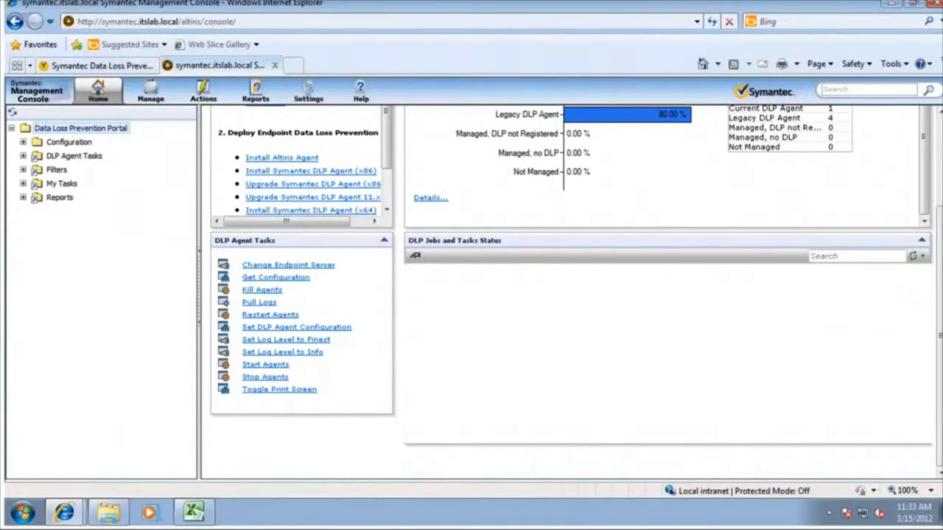
scroll(415, 378, up, 3)
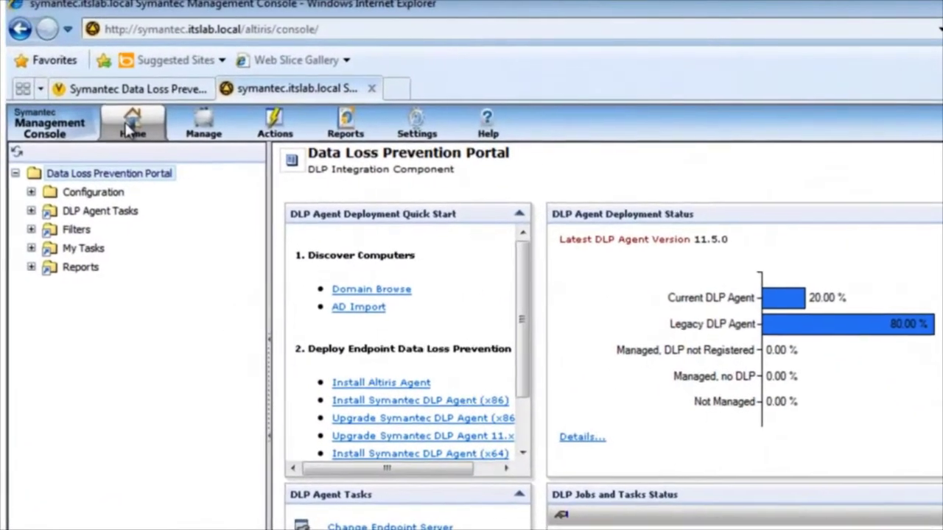
click(109, 103)
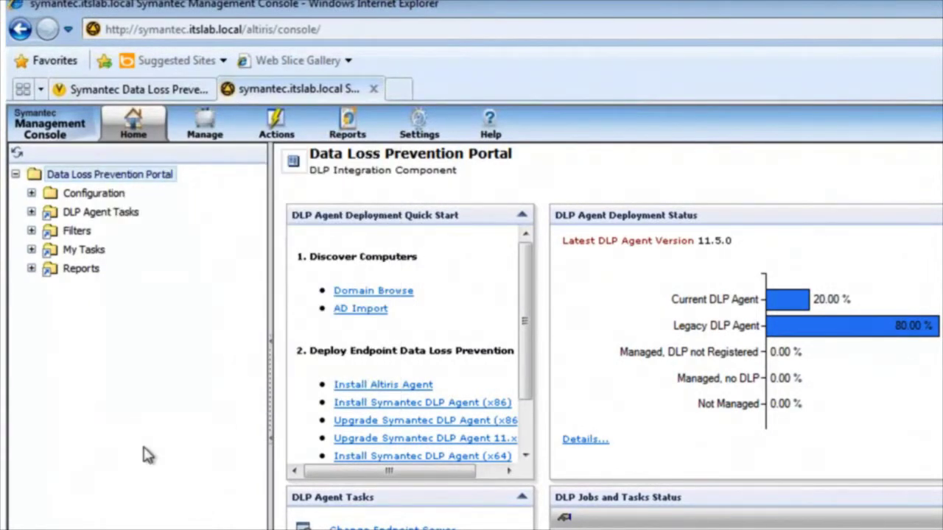
click(31, 194)
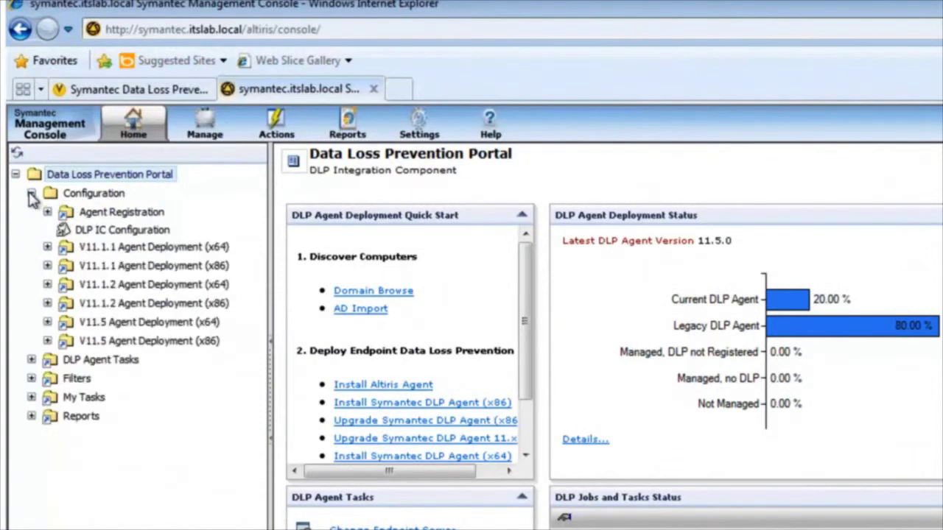
click(79, 232)
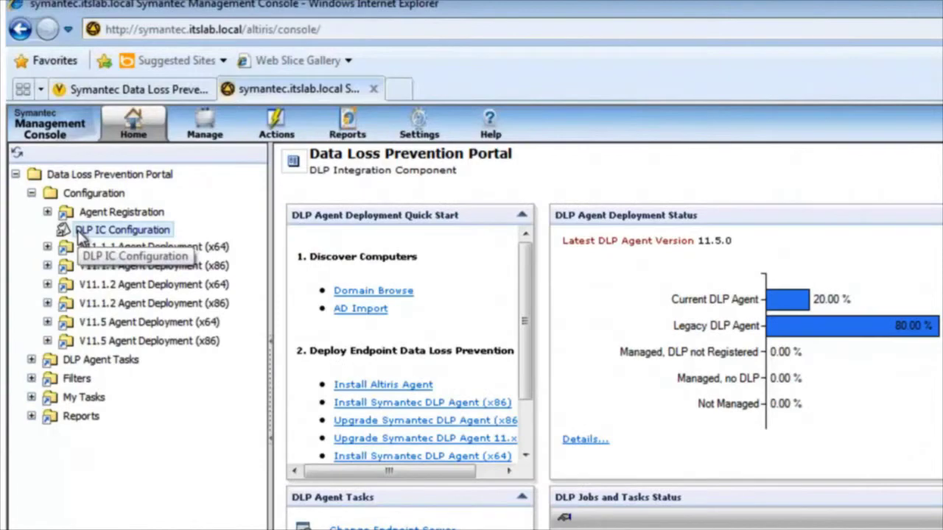
- Review the DLP IC Configuration settings down to the DLP Agent Configuration section and return to the Data Loss Prevention Portal overview
click(79, 232)
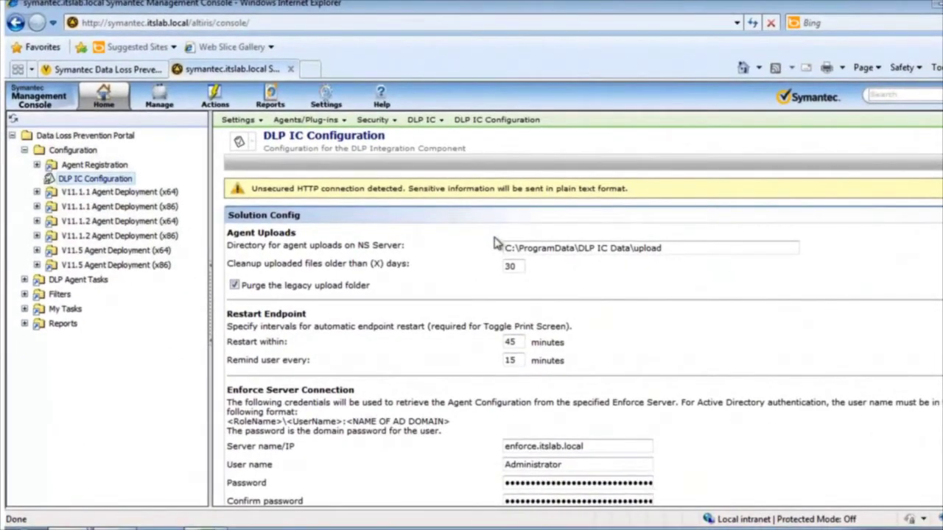
scroll(495, 239, down, 2)
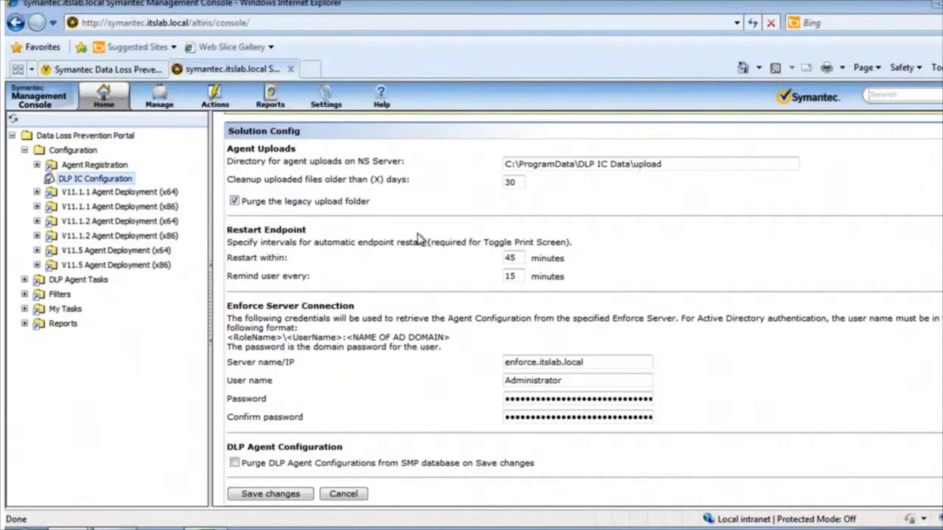
click(126, 137)
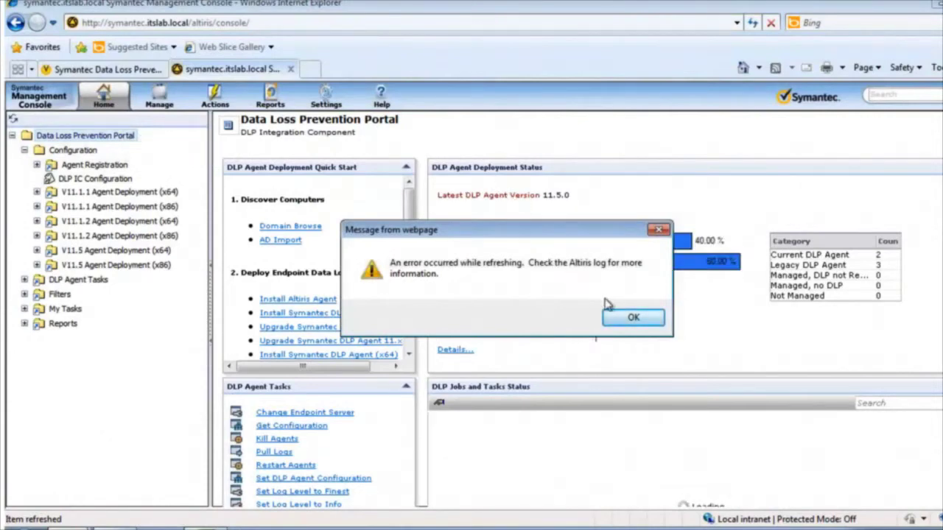
click(633, 318)
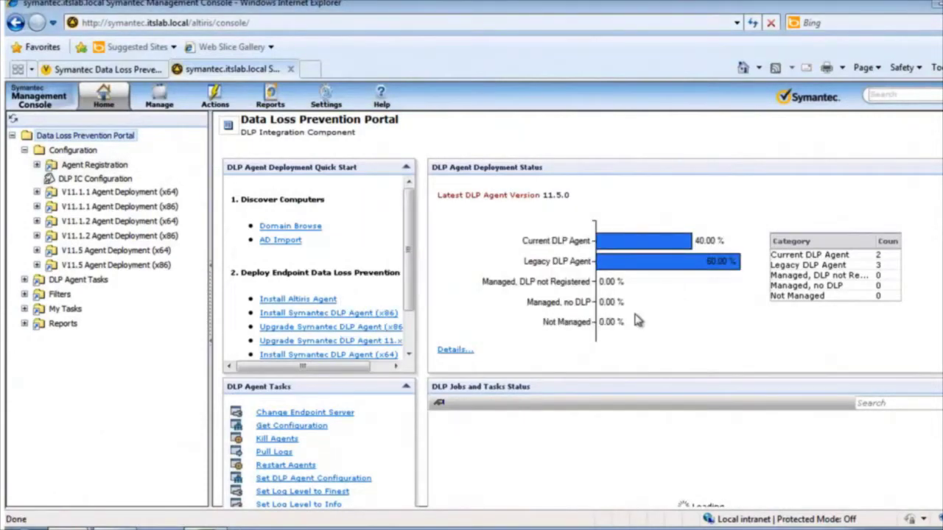
- View the deployment status details of the Legacy DLP Agent computers from the Agent Deployment Status chart, enlarging and closing the report window
mouse_move(676, 251)
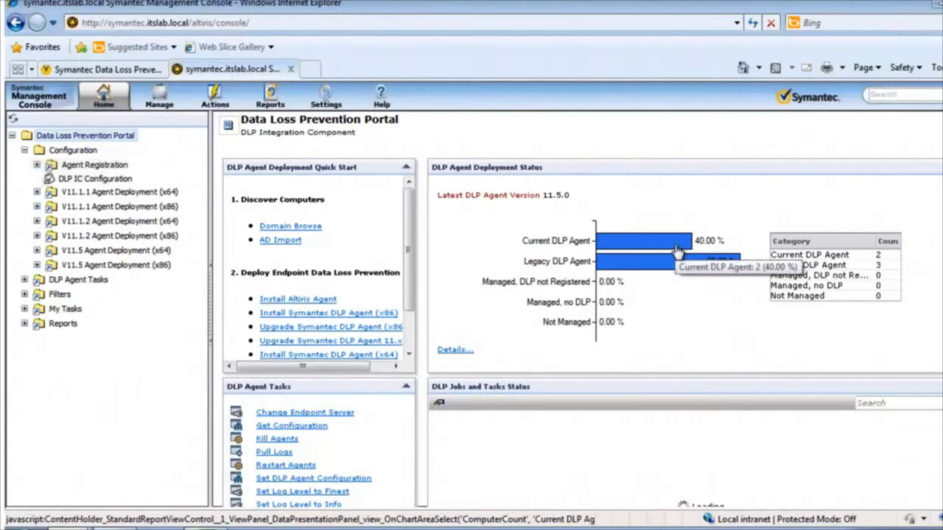
mouse_move(678, 267)
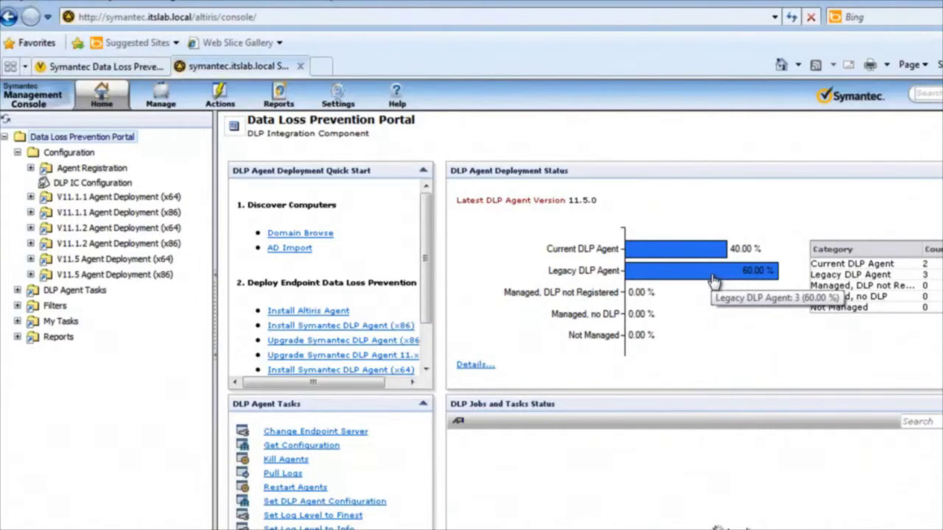
click(713, 280)
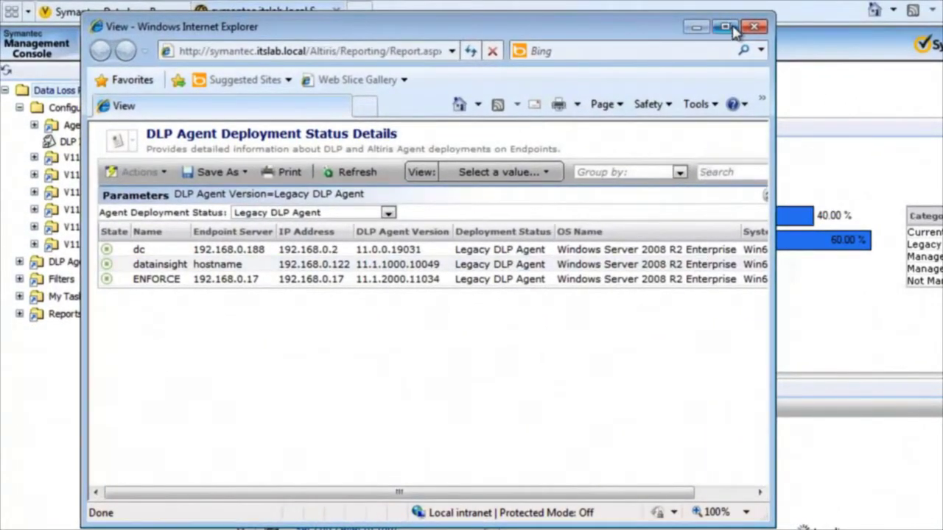
click(727, 27)
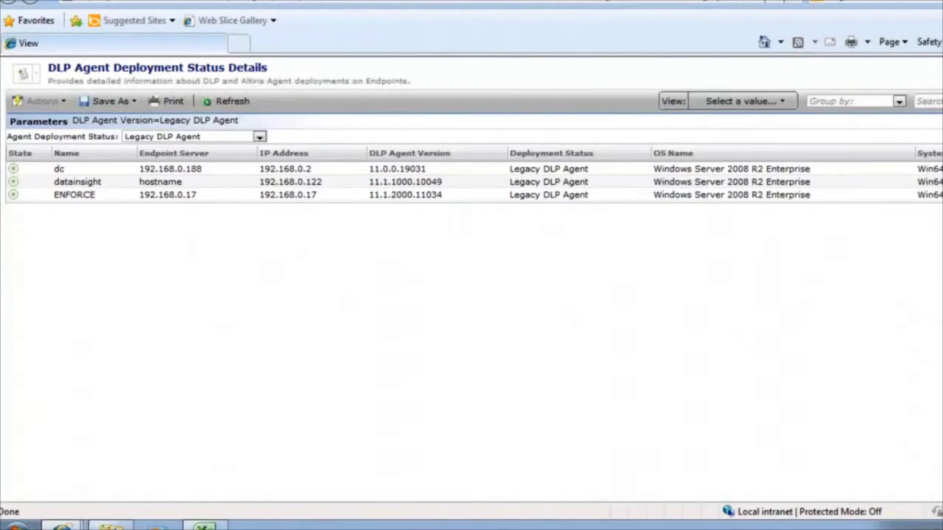
click(929, 1)
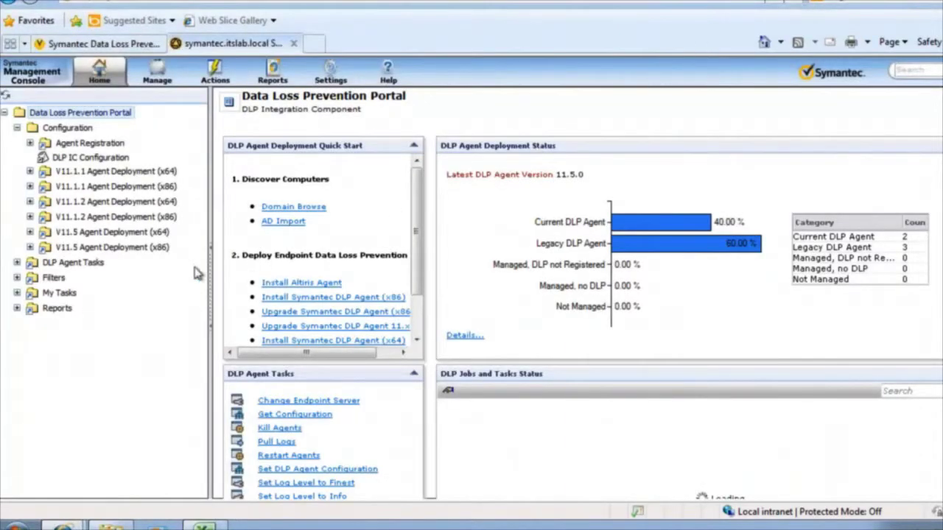
- Review the programs of the V11.5 (x86) DLP Agent Package and the Upgrade DLP Agent V11.x (x64) policy of the V11.5 deployment
click(29, 248)
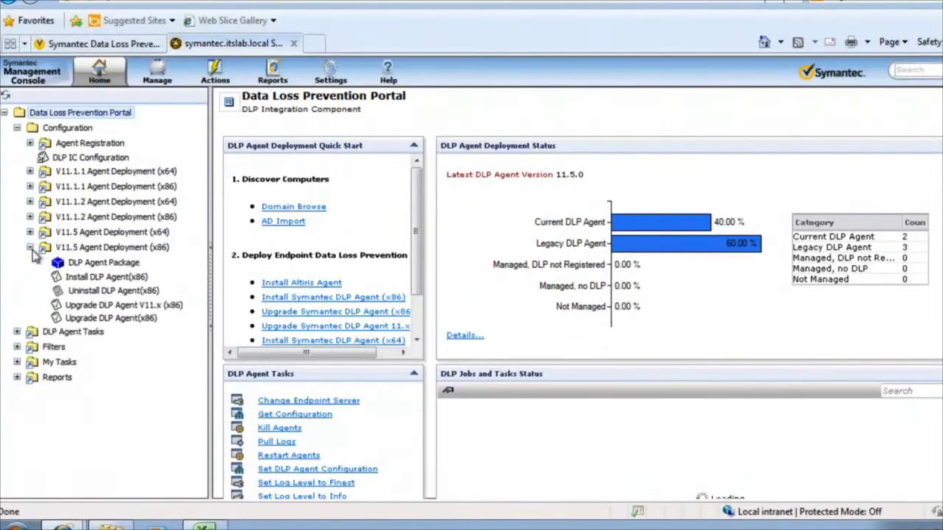
click(100, 266)
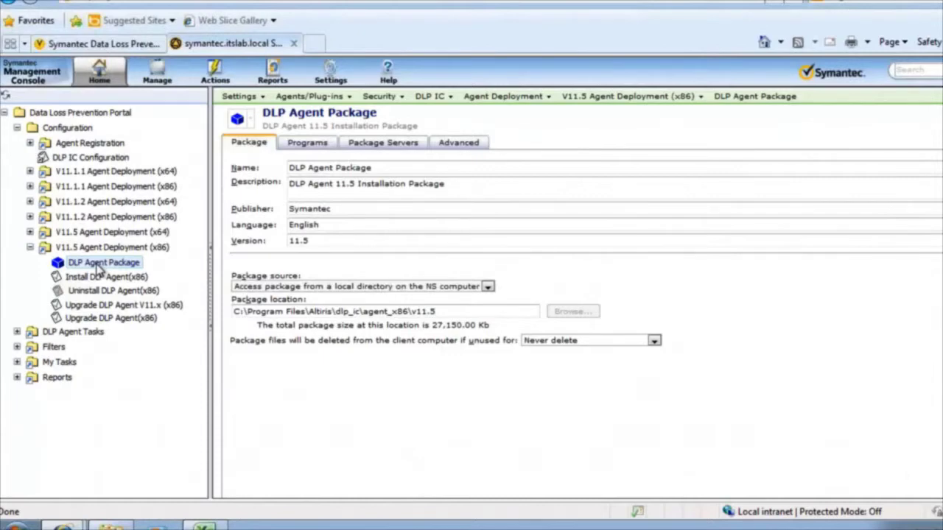
click(329, 147)
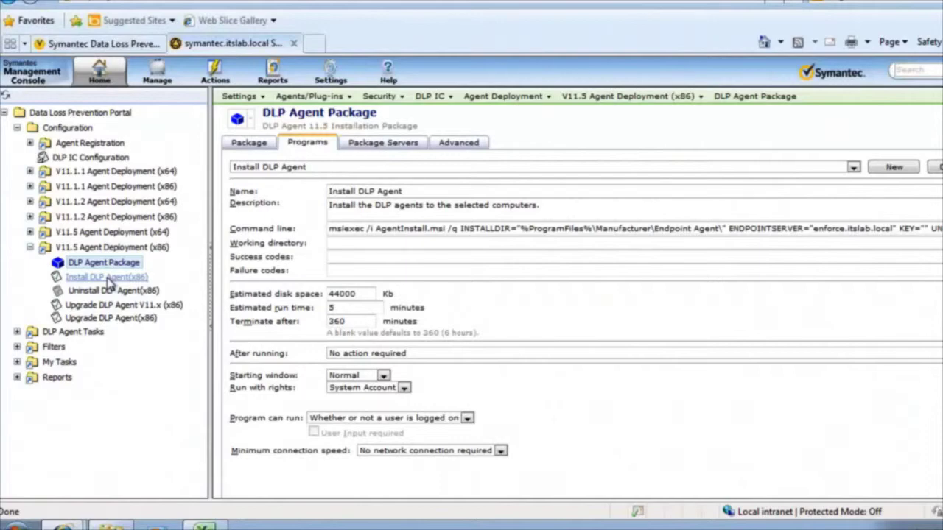
click(30, 232)
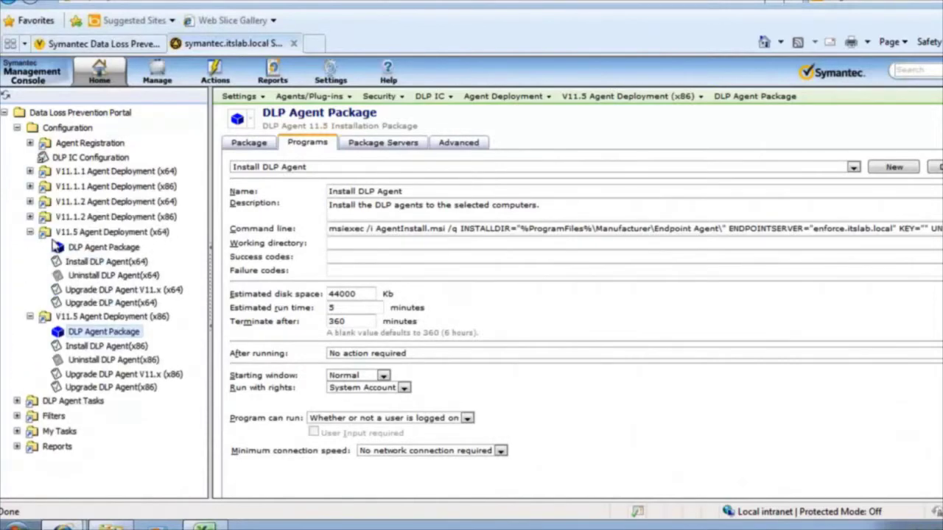
click(117, 293)
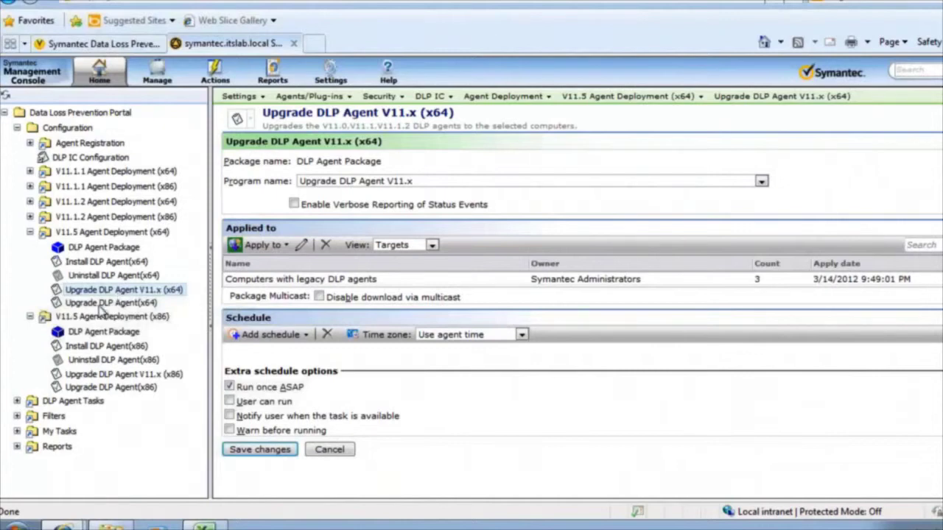
- Quick run the Toggle Print Screen agent task with Deactivate Print Screen on the computer windows7
click(17, 401)
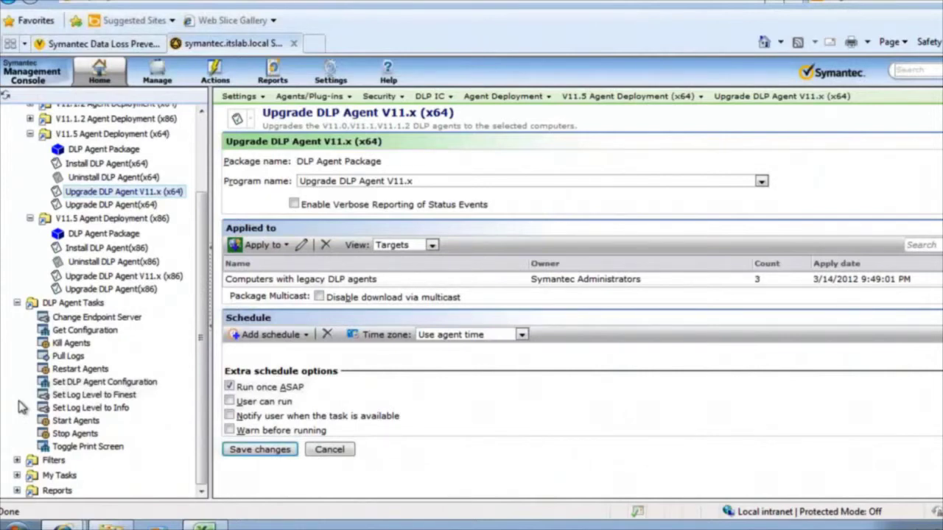
click(98, 448)
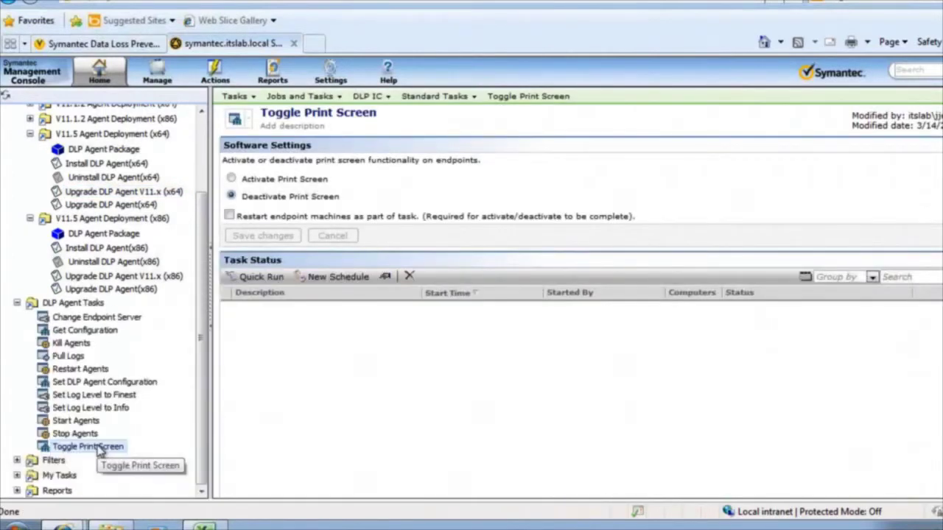
click(261, 277)
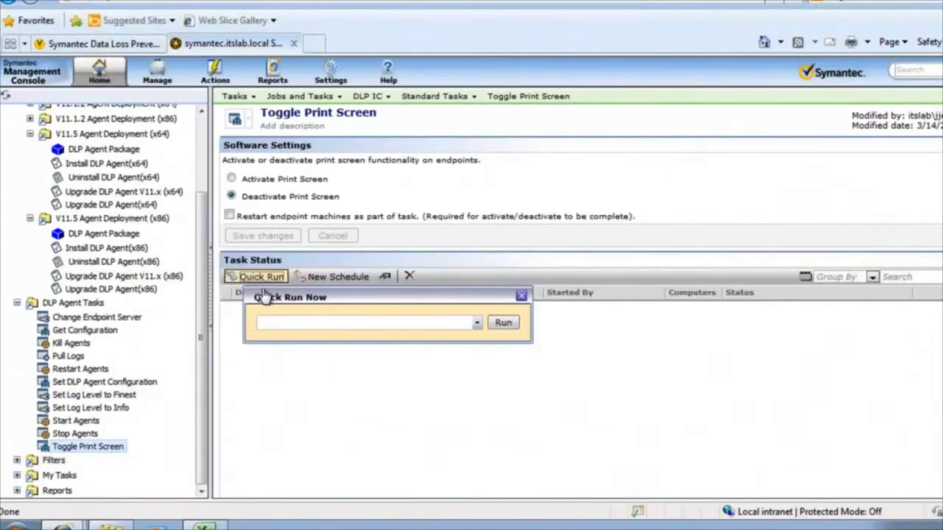
click(276, 322)
text(windows7)
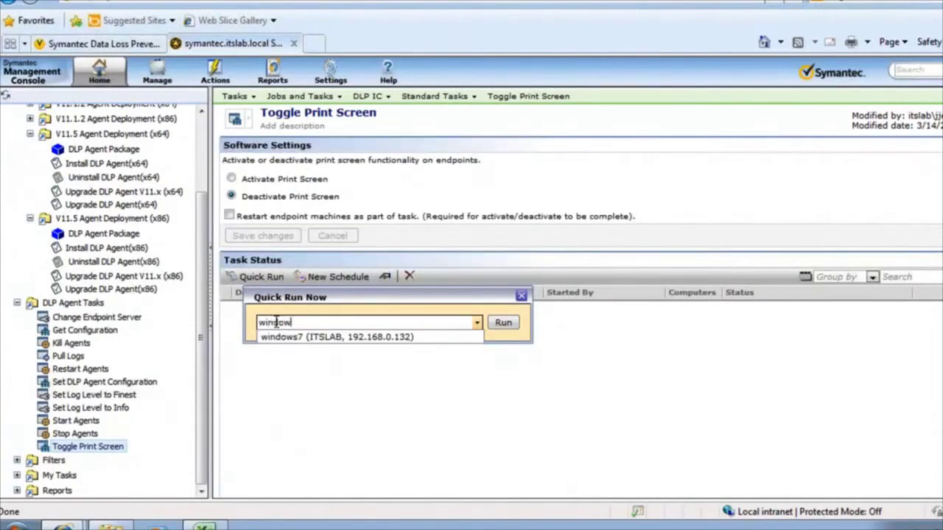
click(335, 348)
click(503, 323)
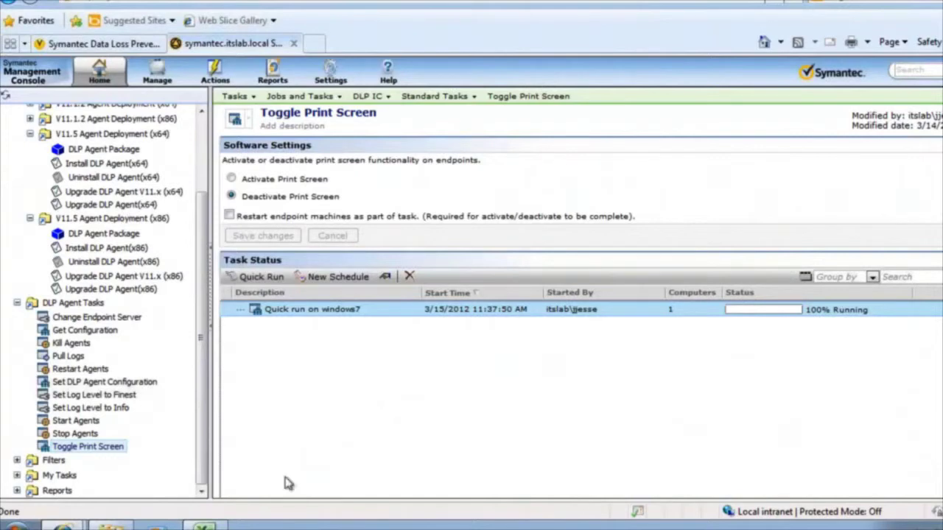
- View the DLP Agent Deployment Status Details and DLP Agent Configuration Details reports
click(16, 491)
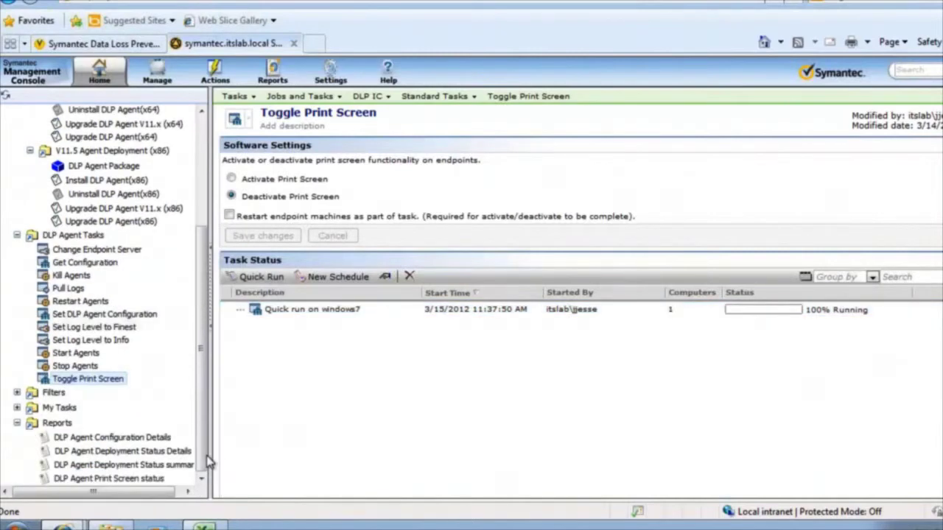
click(168, 452)
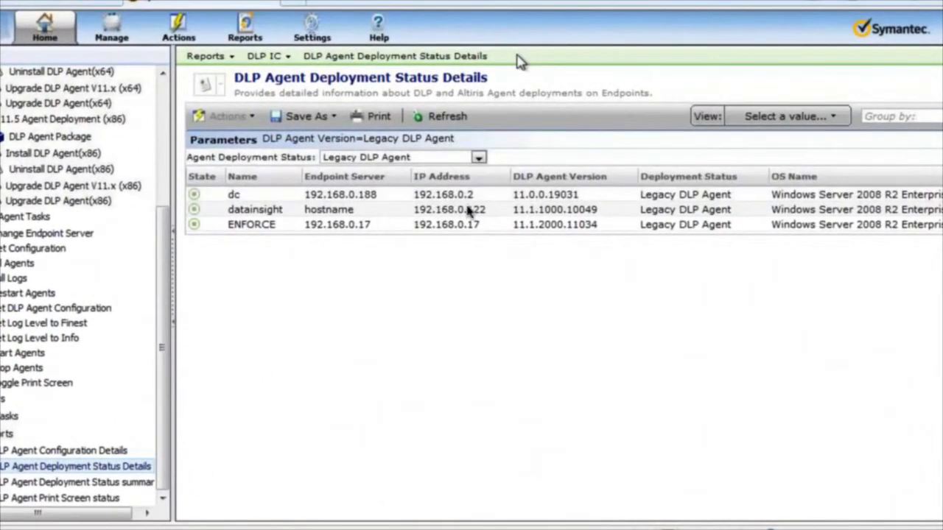
click(112, 451)
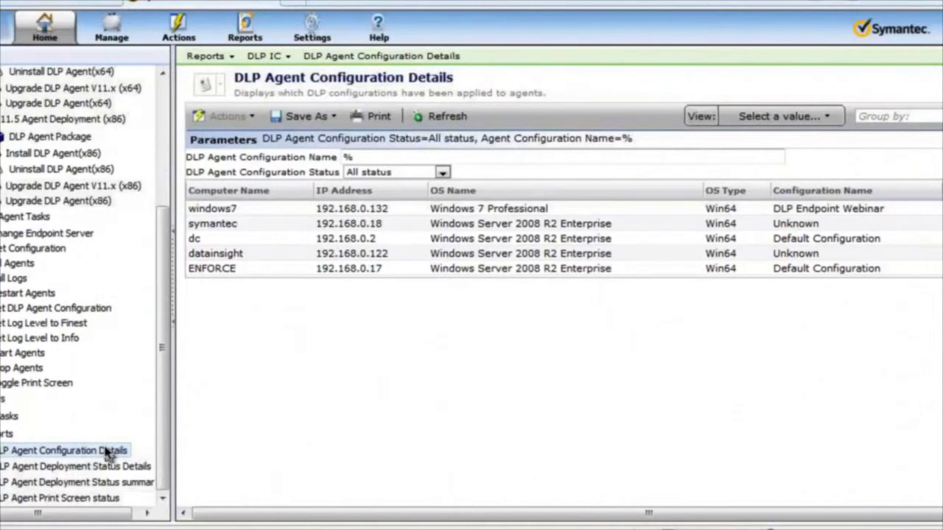
- Switch back to Symantec Data Loss Prevention, list the Discover Targets and open the incidents of the scan running on Endpoint/Discover
click(55, 4)
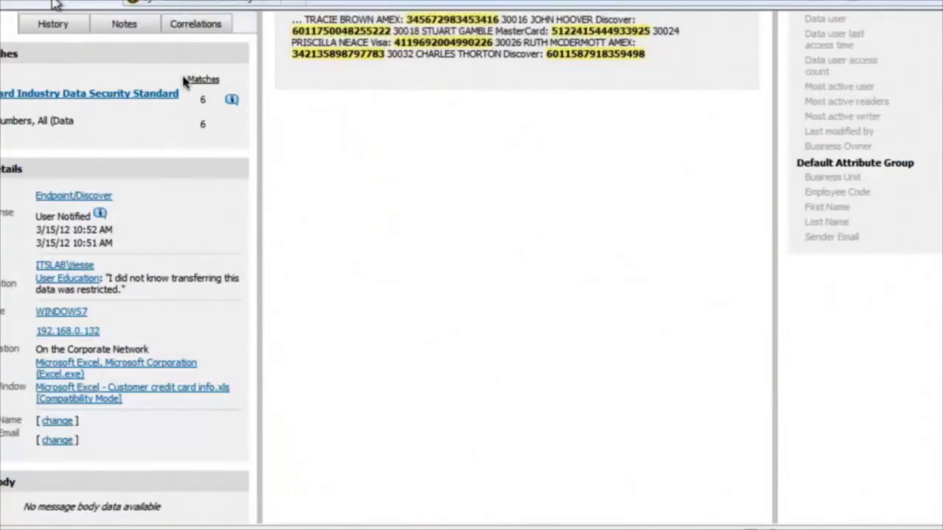
scroll(574, 389, up, 5)
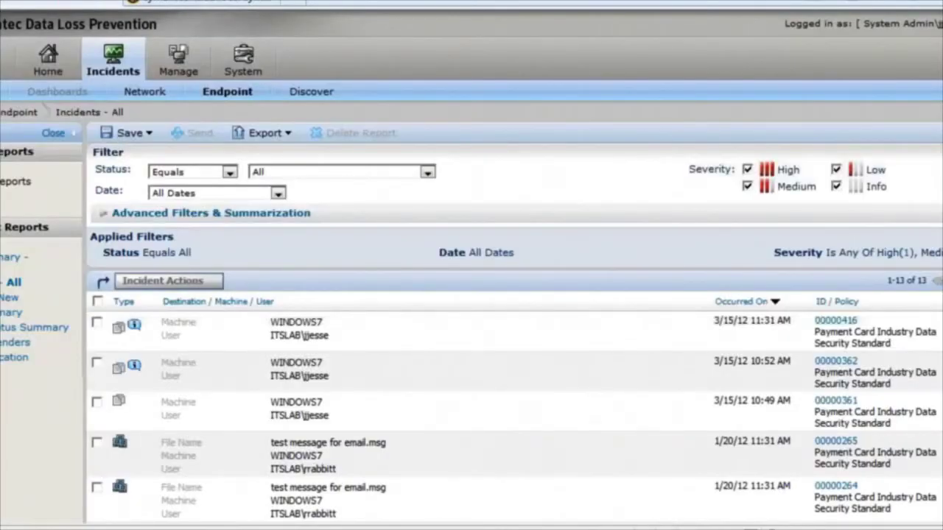
mouse_move(178, 66)
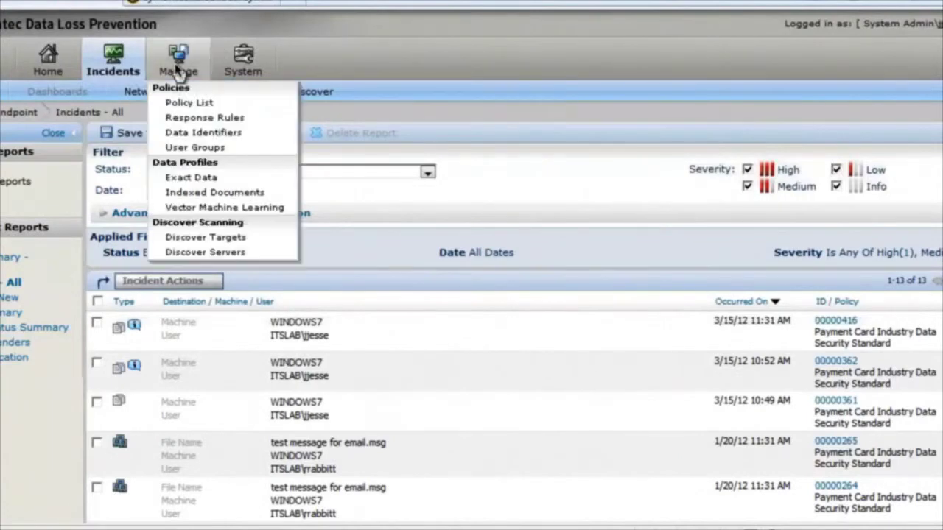
click(198, 238)
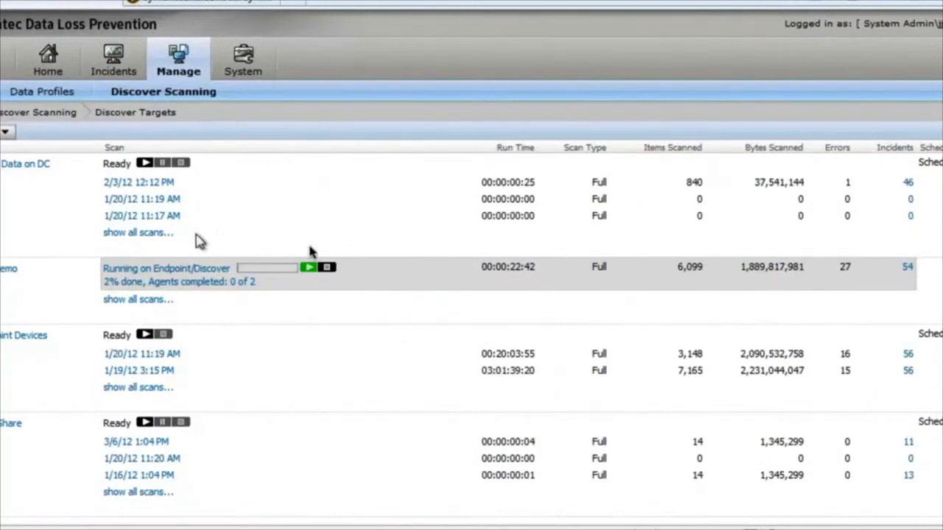
click(907, 270)
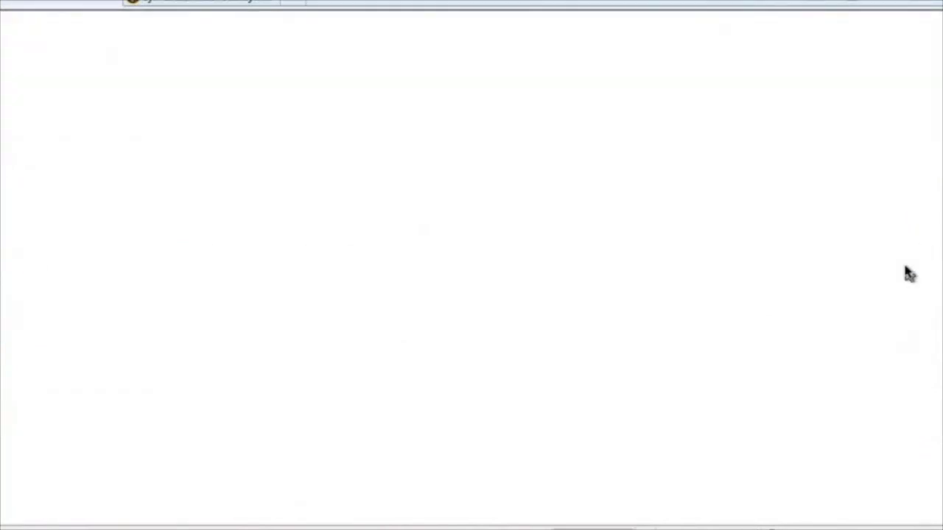